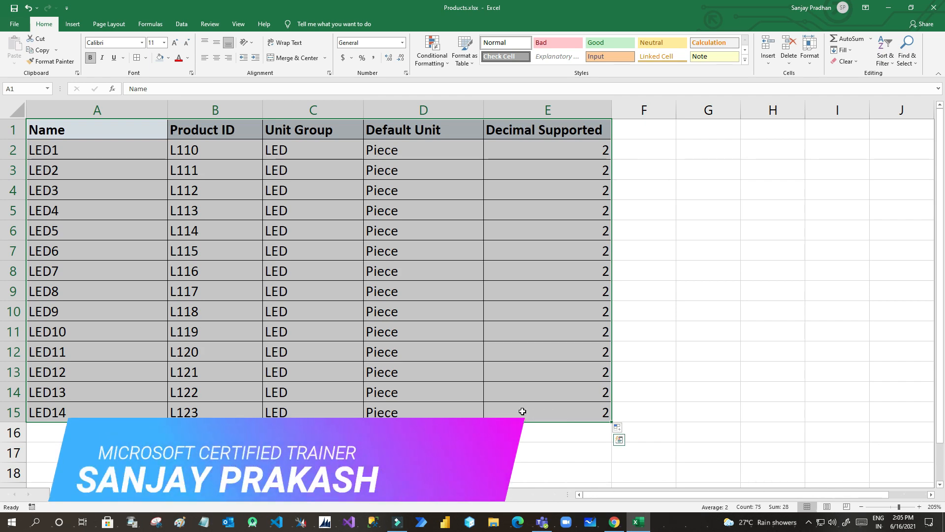
- Review the Excel product columns: names LED1–LED14, Product ID, Unit Group, Default Unit, Decimal Supported
{"action": "left_click", "coordinate": [432, 394]}
{"action": "left_click_drag", "start_coordinate": [95, 130], "coordinate": [540, 395]}
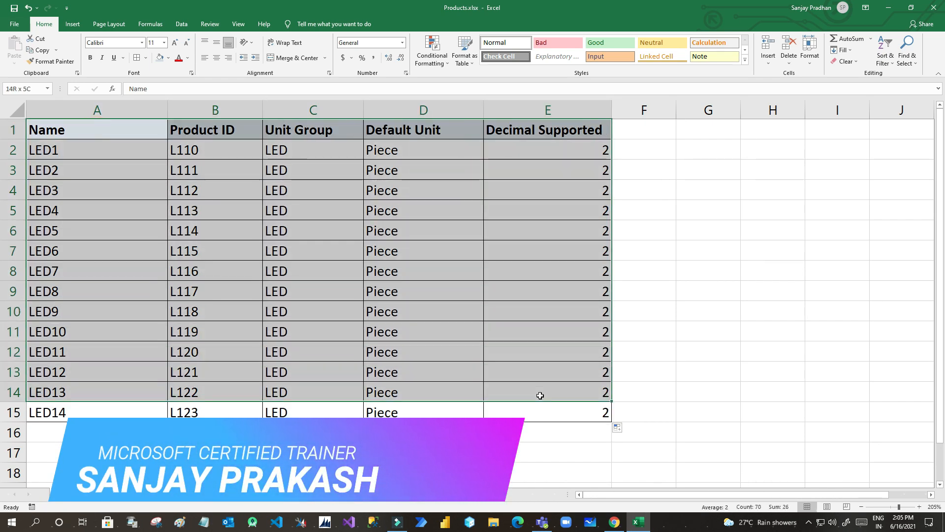
{"action": "left_click", "coordinate": [540, 395]}
{"action": "left_click_drag", "start_coordinate": [64, 125], "coordinate": [69, 278]}
{"action": "left_click", "coordinate": [74, 142]}
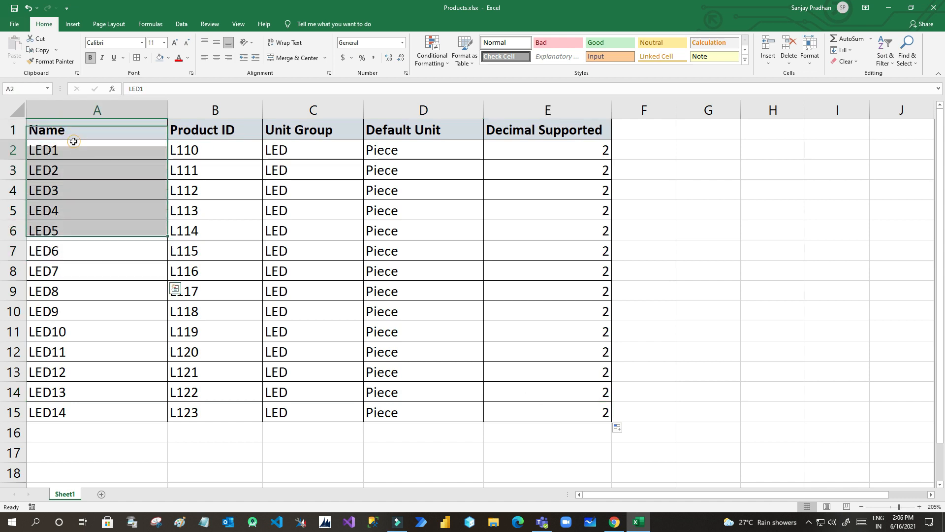
{"action": "left_click_drag", "start_coordinate": [74, 156], "coordinate": [87, 409]}
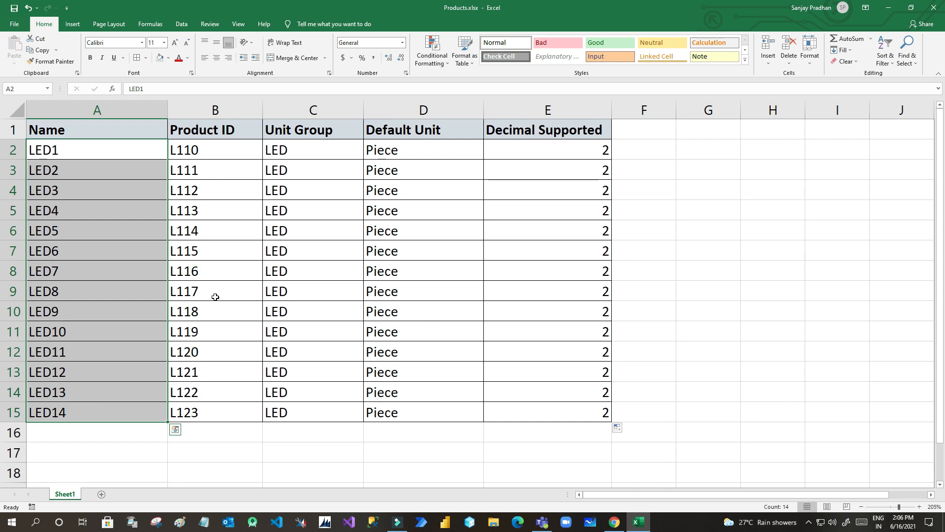
{"action": "left_click_drag", "start_coordinate": [219, 147], "coordinate": [211, 413]}
{"action": "left_click_drag", "start_coordinate": [318, 149], "coordinate": [311, 415]}
{"action": "left_click_drag", "start_coordinate": [426, 146], "coordinate": [425, 411]}
{"action": "left_click_drag", "start_coordinate": [547, 149], "coordinate": [550, 415]}
{"action": "left_click_drag", "start_coordinate": [309, 149], "coordinate": [311, 412]}
- Confirm the LED unit group exists under App Settings, then reselect Excel's Unit Group cells C2:C15
{"action": "left_click", "coordinate": [615, 523]}
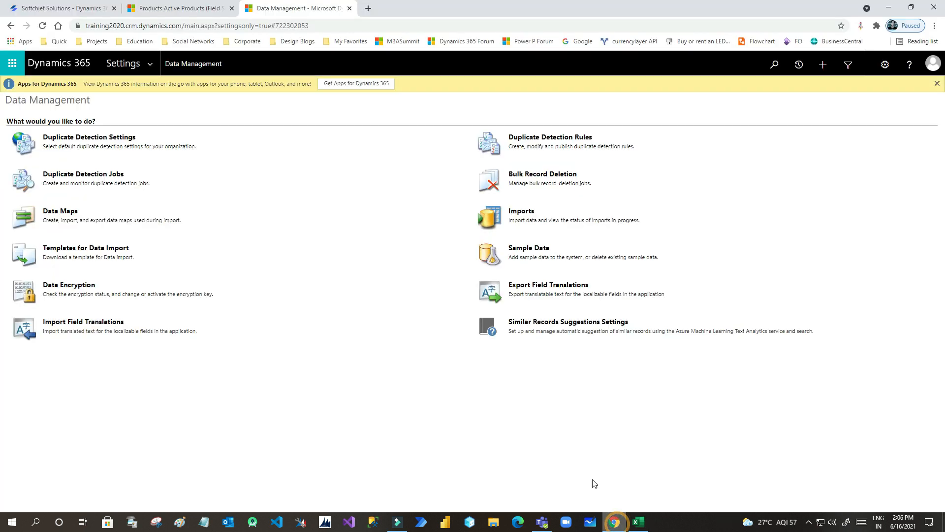
{"action": "left_click", "coordinate": [167, 9]}
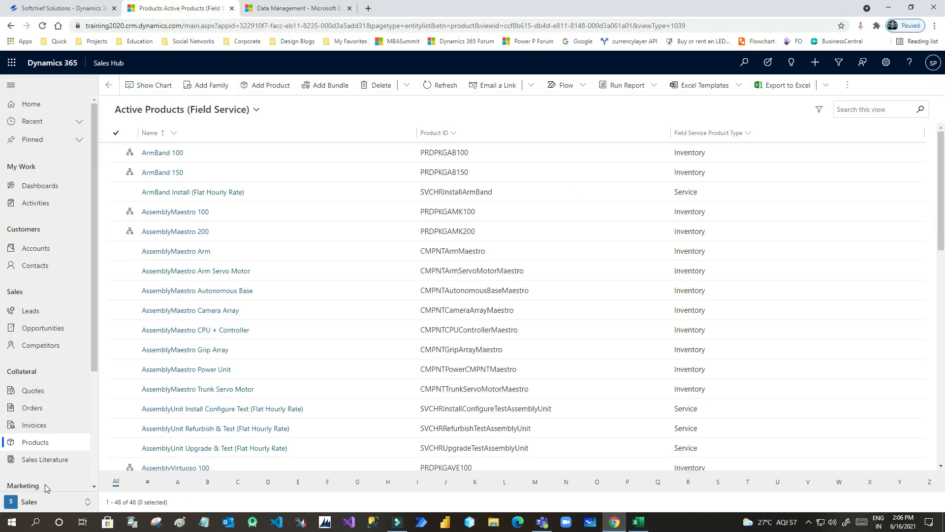
{"action": "left_click", "coordinate": [30, 501]}
{"action": "left_click", "coordinate": [45, 434]}
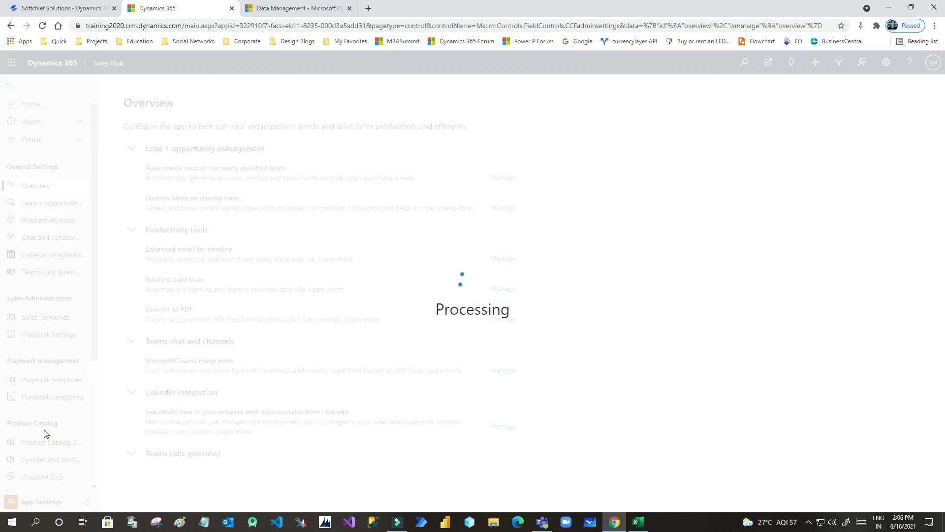
{"action": "scroll", "coordinate": [42, 337], "scroll_direction": "down", "scroll_amount": 2}
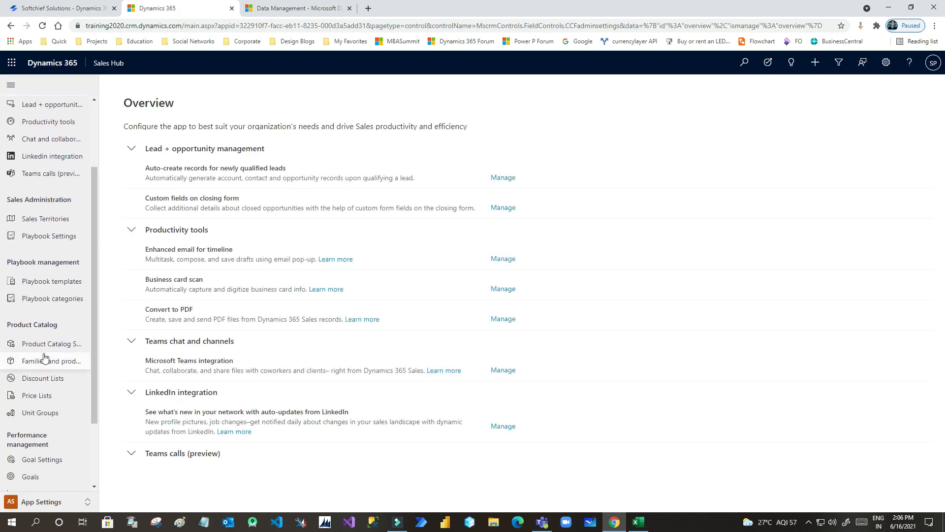
{"action": "left_click", "coordinate": [40, 413]}
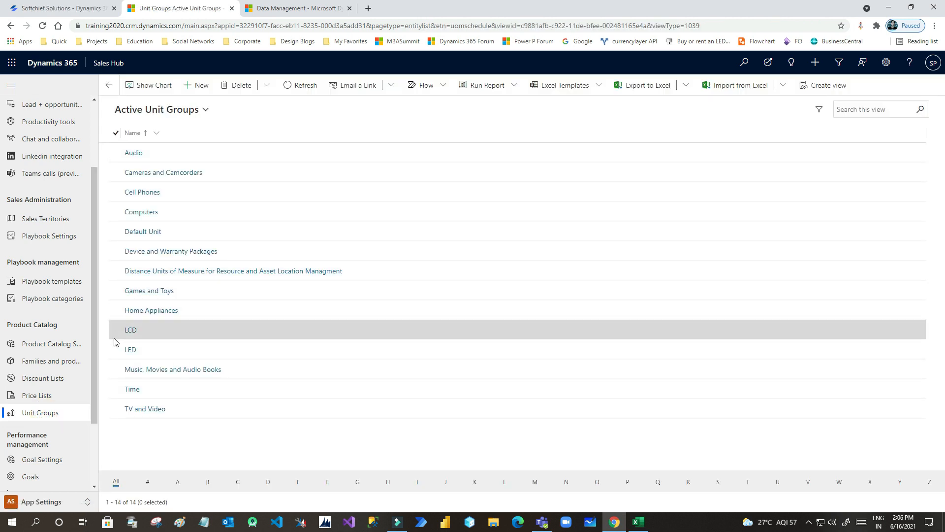
{"action": "left_click", "coordinate": [170, 353]}
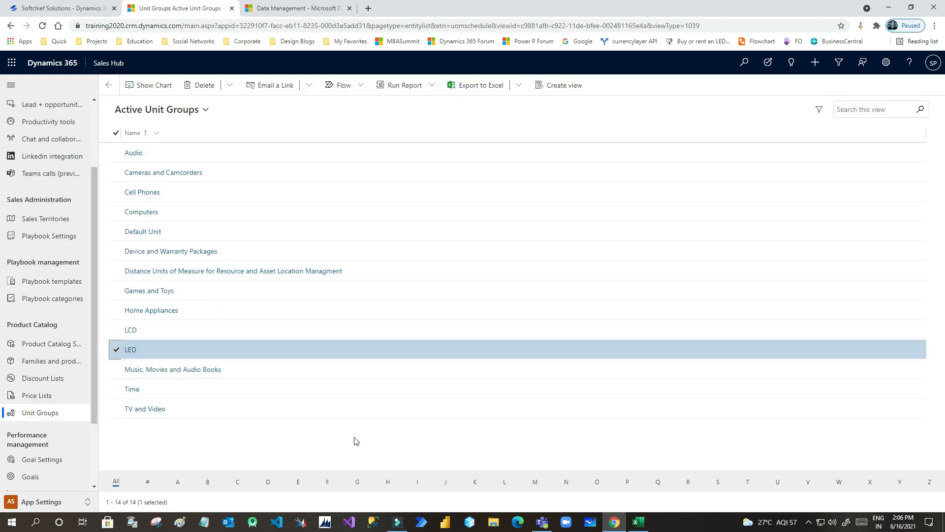
{"action": "left_click", "coordinate": [638, 522]}
{"action": "left_click_drag", "start_coordinate": [301, 156], "coordinate": [319, 408]}
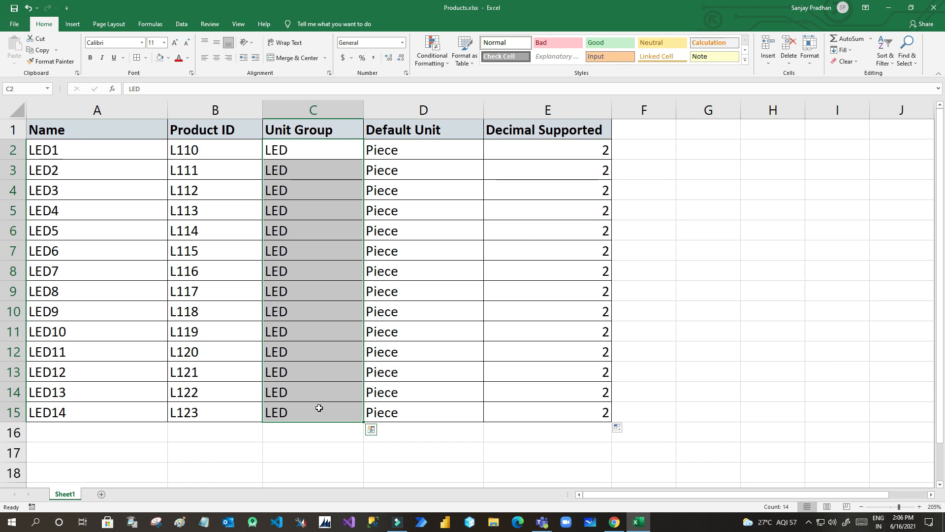
- Check the Unit Group (C2:C15) and Default Unit (D2:D15) values, then return to Unit Groups
{"action": "left_click_drag", "start_coordinate": [297, 150], "coordinate": [296, 410]}
{"action": "left_click_drag", "start_coordinate": [397, 151], "coordinate": [400, 414]}
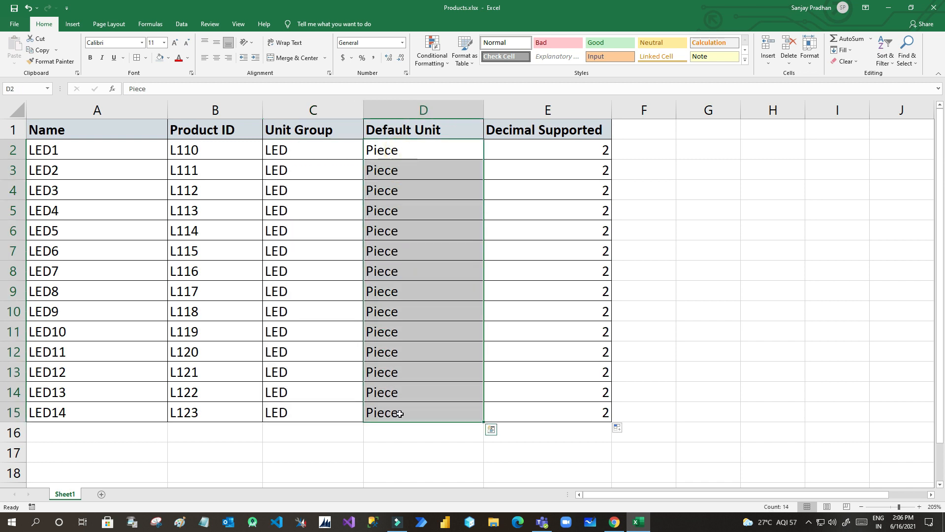
{"action": "left_click", "coordinate": [616, 523]}
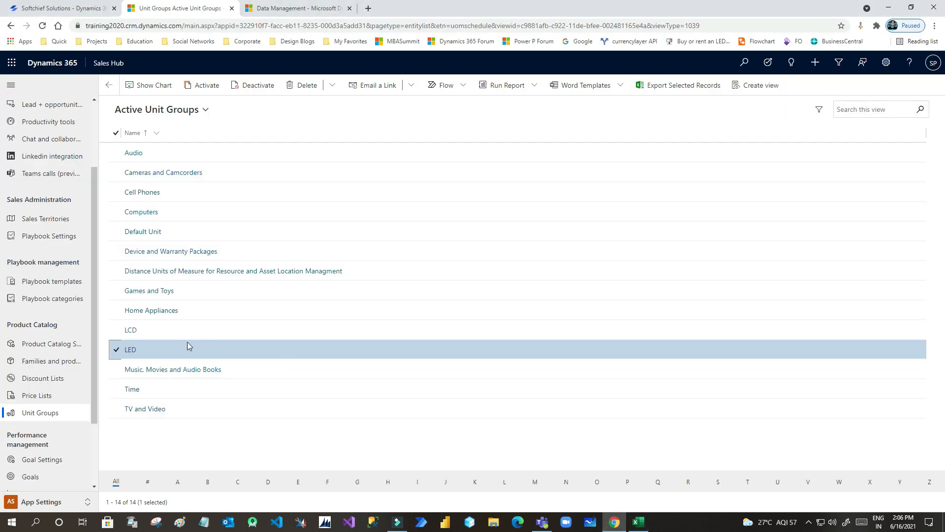
- Confirm the LED unit group's units include Piece, then review Excel's Decimal Supported column
{"action": "left_click", "coordinate": [148, 350]}
{"action": "left_click", "coordinate": [161, 139]}
{"action": "left_click", "coordinate": [180, 184]}
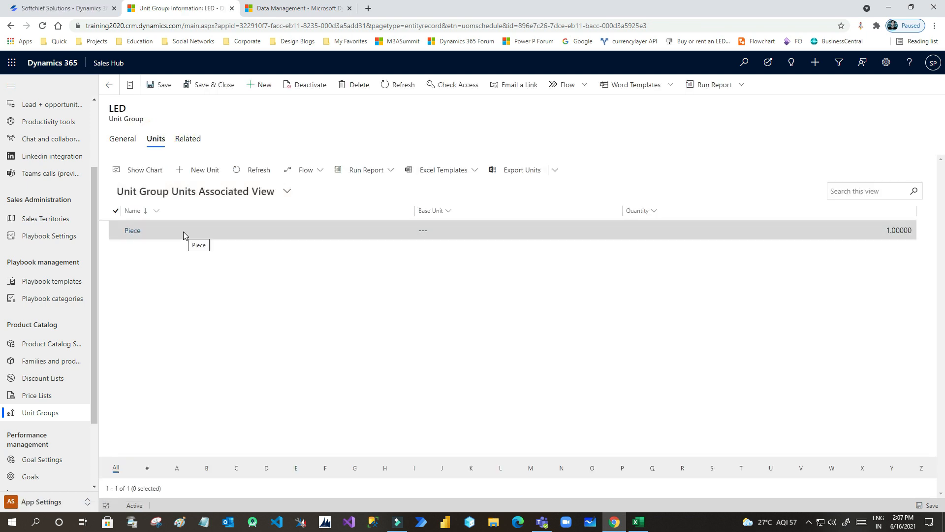
{"action": "left_click", "coordinate": [638, 522]}
{"action": "left_click", "coordinate": [426, 172]}
{"action": "left_click_drag", "start_coordinate": [534, 151], "coordinate": [563, 408]}
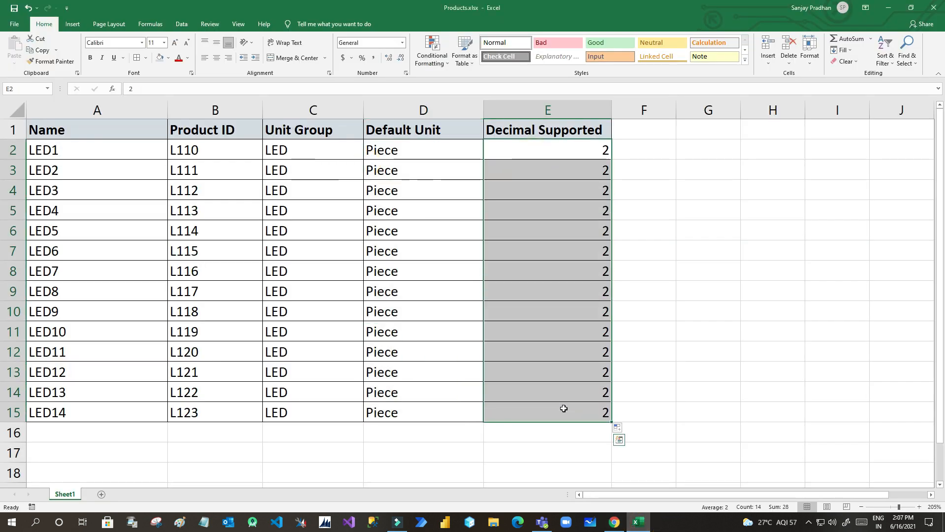
- Review the Product ID column and the whole product table in Excel
{"action": "left_click_drag", "start_coordinate": [192, 147], "coordinate": [217, 397]}
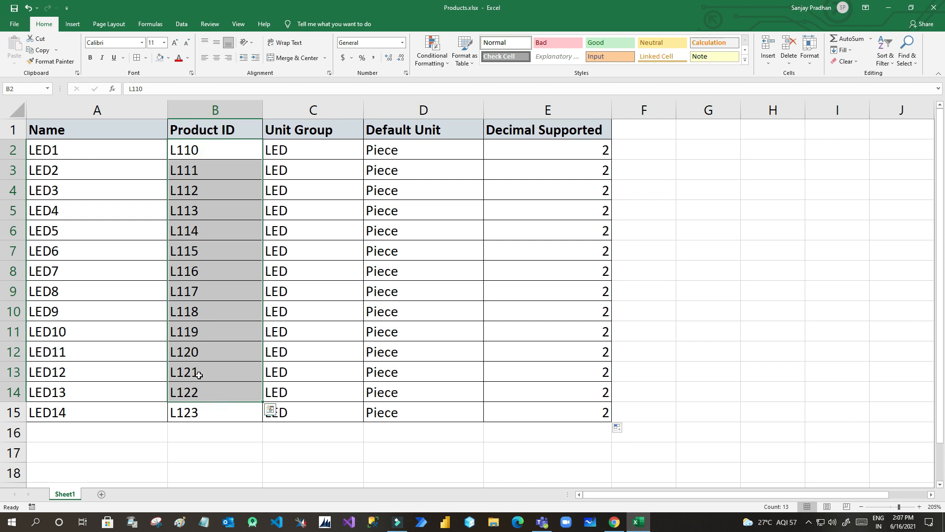
{"action": "left_click_drag", "start_coordinate": [58, 128], "coordinate": [575, 404]}
{"action": "left_click", "coordinate": [553, 385]}
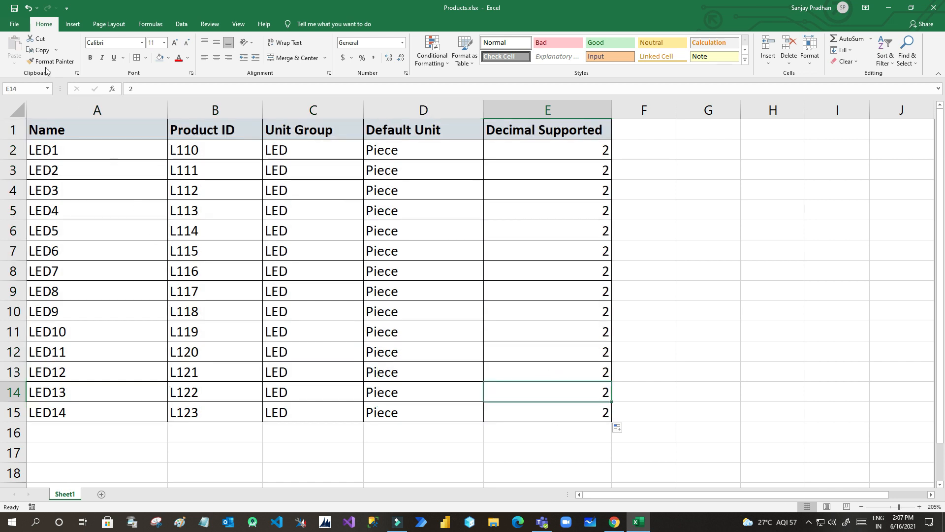
- Save the workbook as Products.csv with type CSV (Comma delimited) (*.csv)
{"action": "left_click", "coordinate": [18, 25]}
{"action": "left_click", "coordinate": [43, 157]}
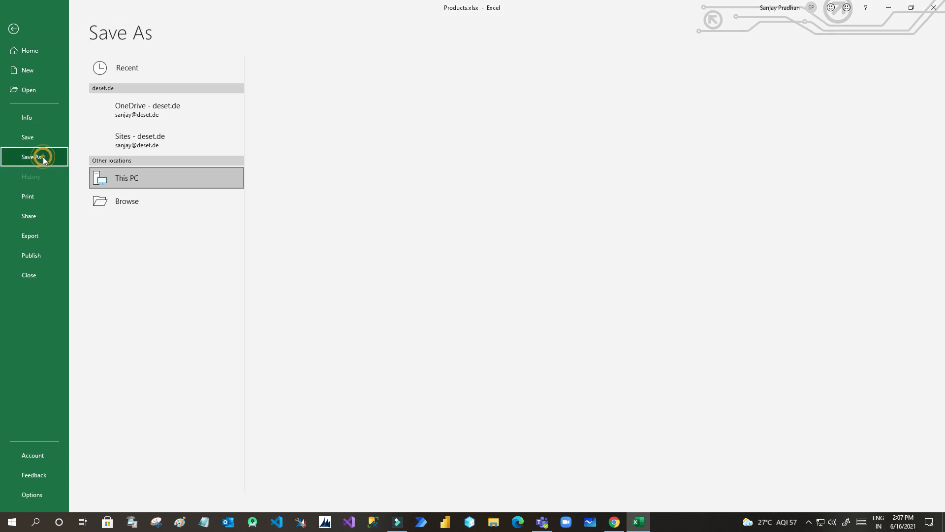
{"action": "left_click", "coordinate": [134, 228]}
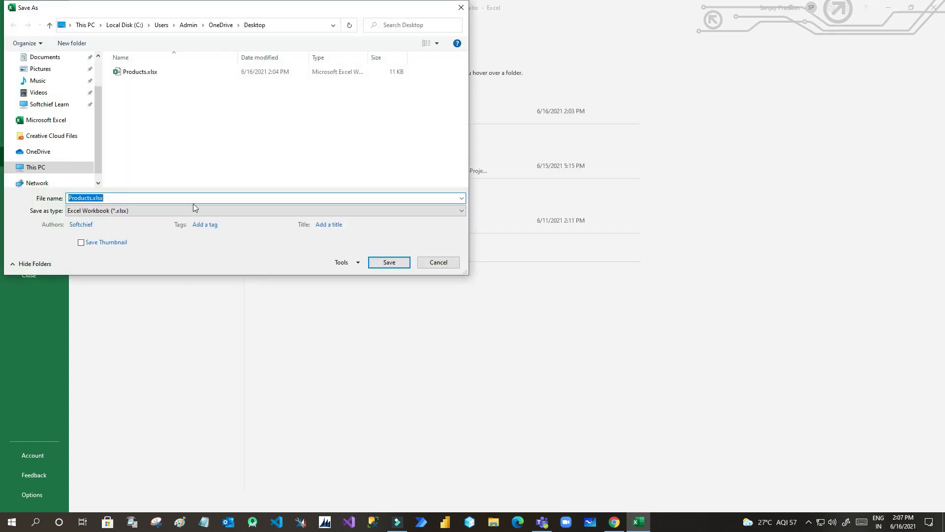
{"action": "left_click", "coordinate": [195, 210]}
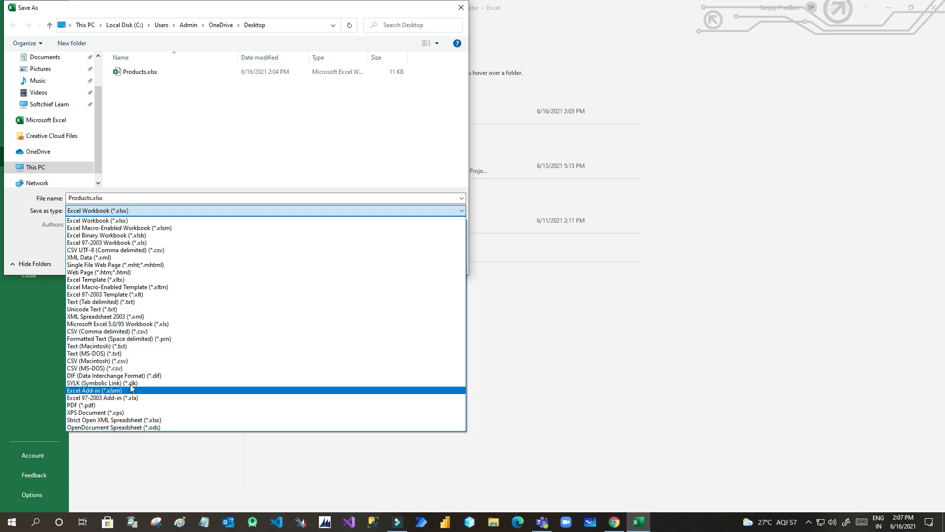
{"action": "left_click", "coordinate": [126, 331]}
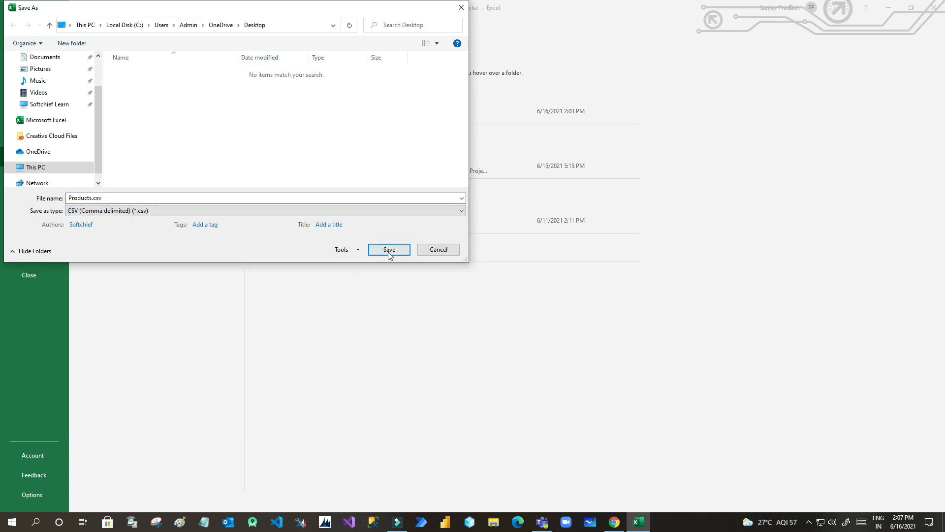
{"action": "left_click", "coordinate": [389, 250]}
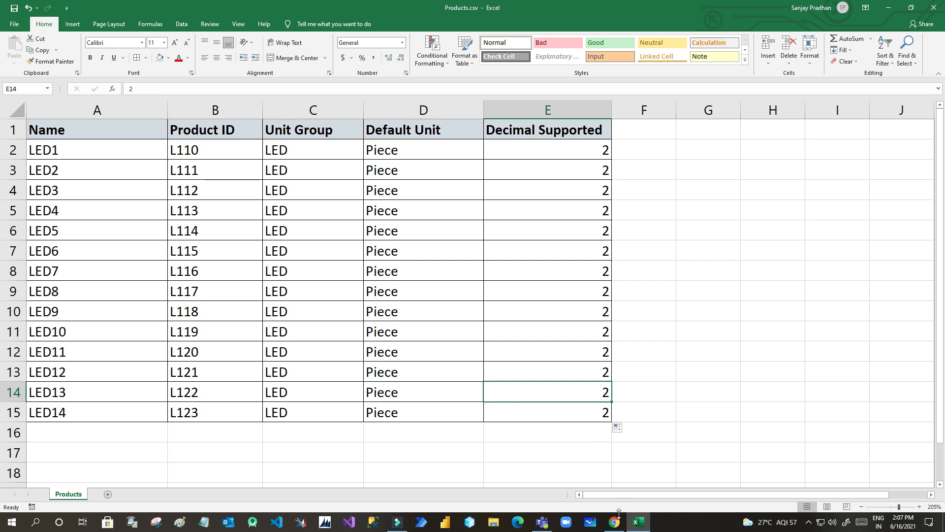
{"action": "left_click", "coordinate": [615, 521]}
- Start a new data import from Data Management's My Imports list
{"action": "left_click", "coordinate": [293, 8]}
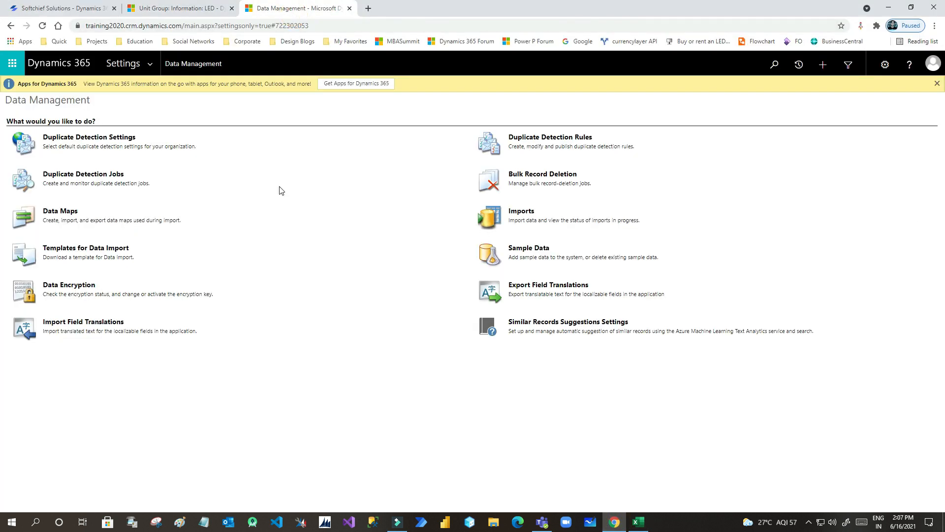
{"action": "left_click", "coordinate": [522, 212]}
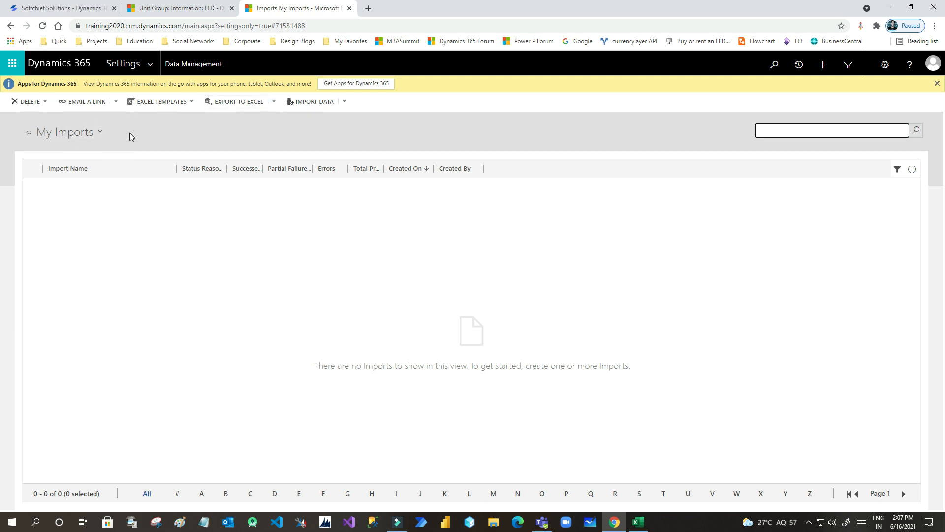
{"action": "left_click", "coordinate": [309, 104]}
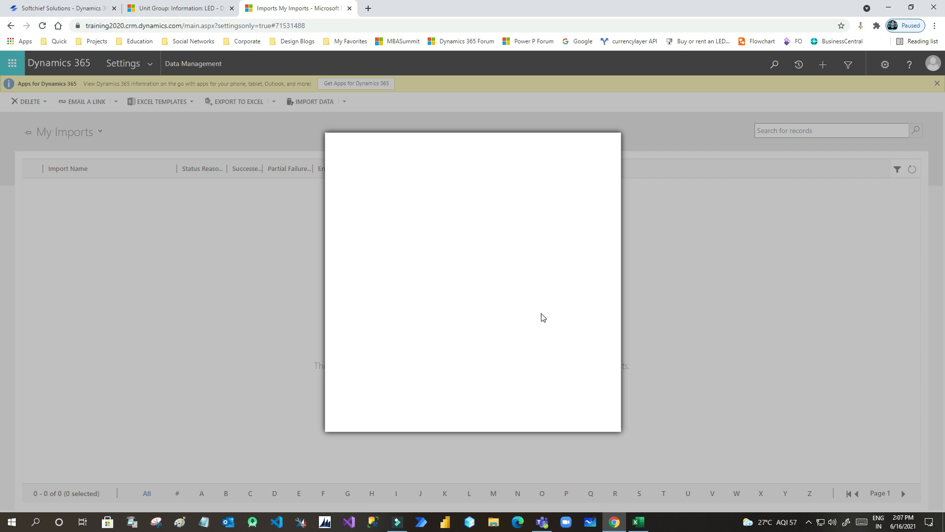
- Choose Products.csv from the Desktop and upload it to the import wizard
{"action": "left_click", "coordinate": [640, 523]}
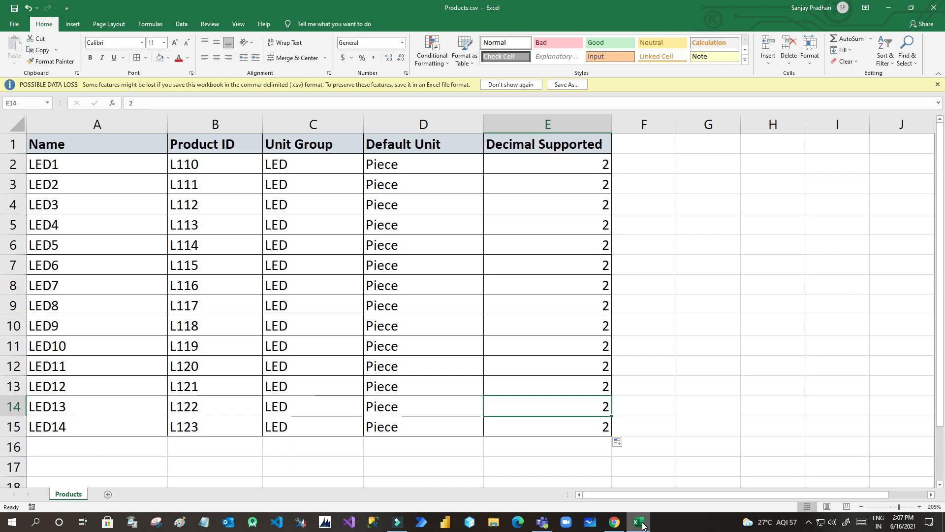
{"action": "left_click", "coordinate": [643, 526]}
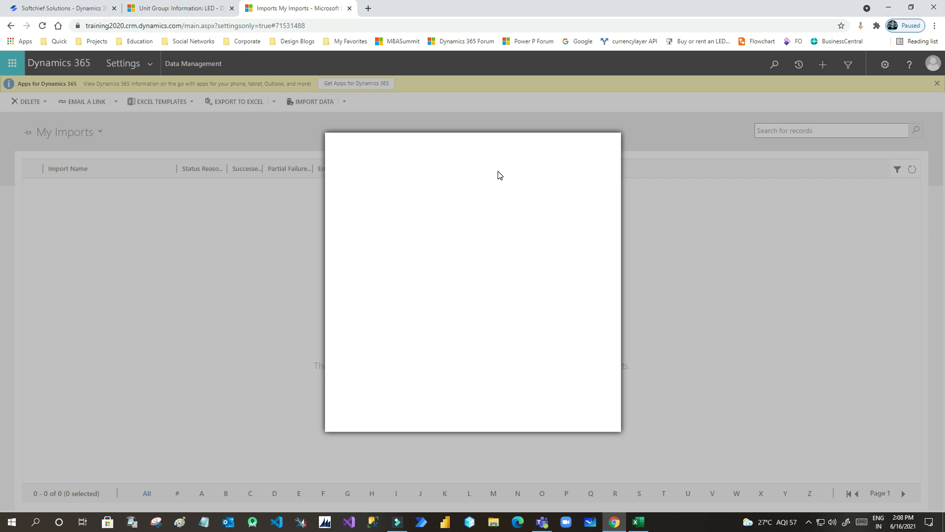
{"action": "left_click", "coordinate": [365, 217]}
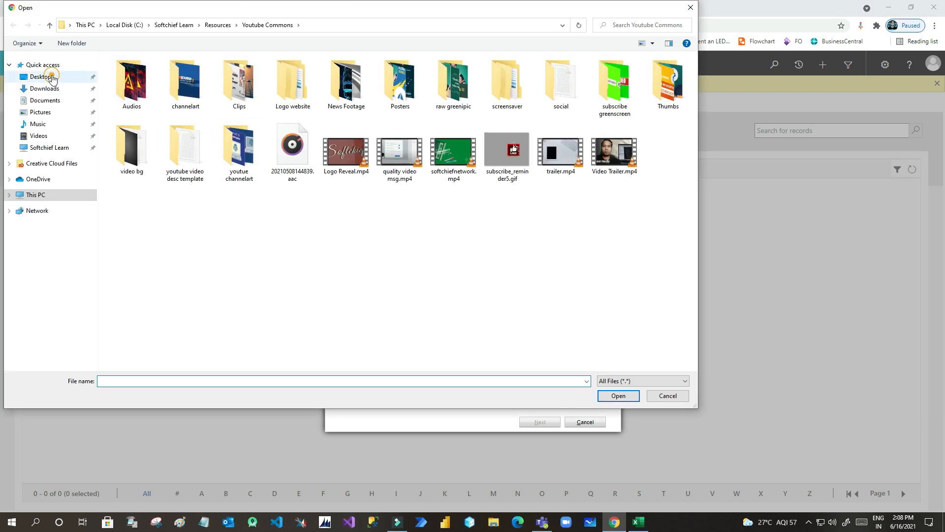
{"action": "left_click", "coordinate": [52, 78]}
{"action": "left_click", "coordinate": [143, 74]}
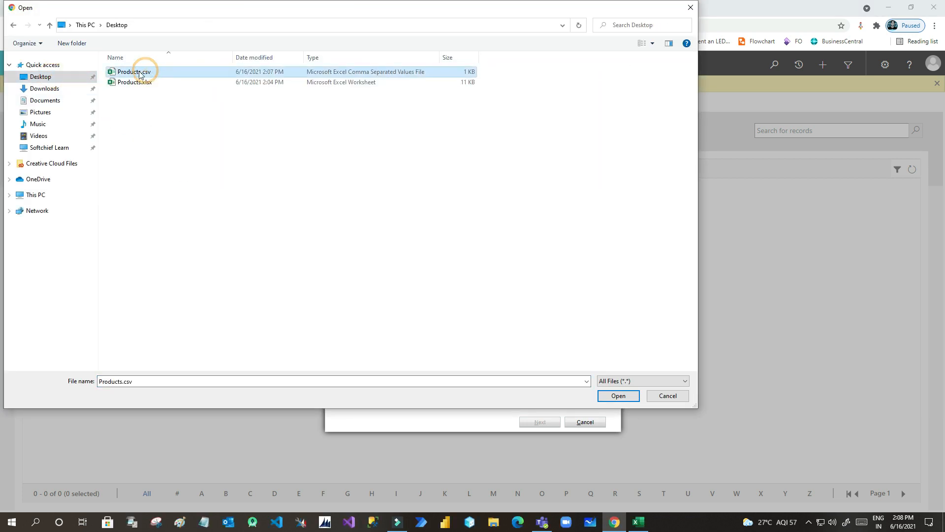
{"action": "double_click", "coordinate": [143, 74]}
{"action": "left_click", "coordinate": [542, 422]}
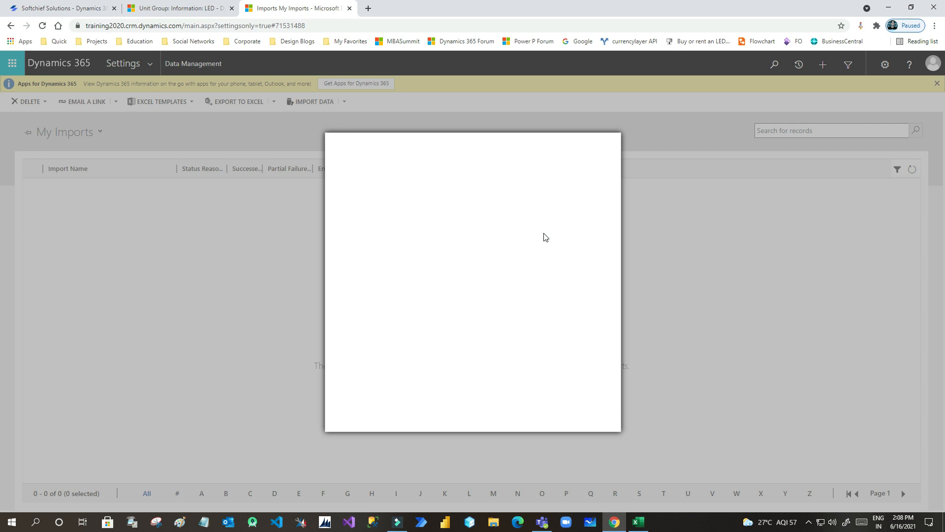
{"action": "left_click", "coordinate": [354, 209]}
{"action": "left_click", "coordinate": [409, 208]}
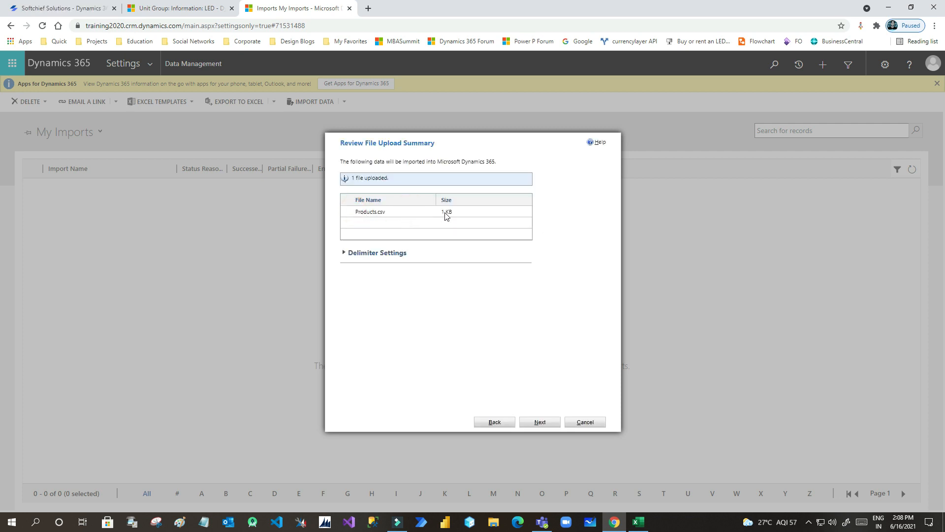
- Accept Default (Automatic Mapping) as the data map and advance to Map Record Types
{"action": "left_click", "coordinate": [540, 422]}
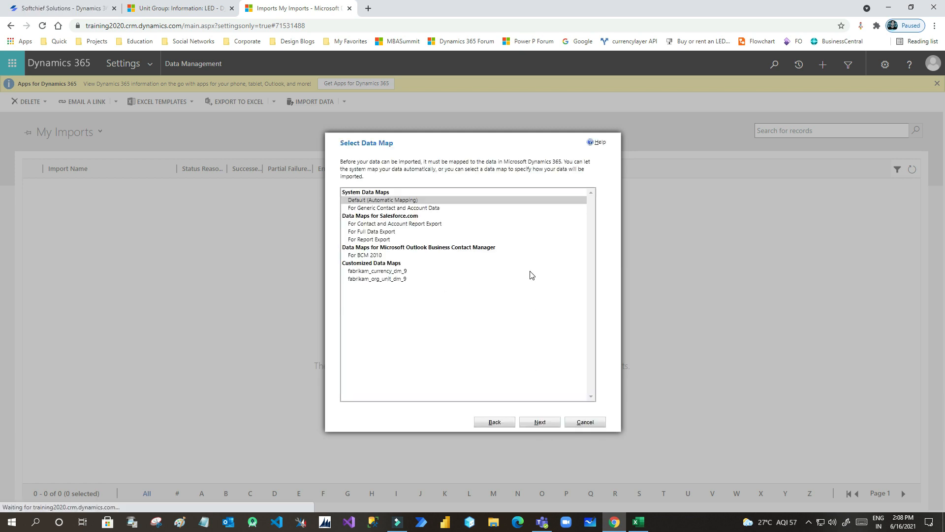
{"action": "left_click", "coordinate": [373, 200]}
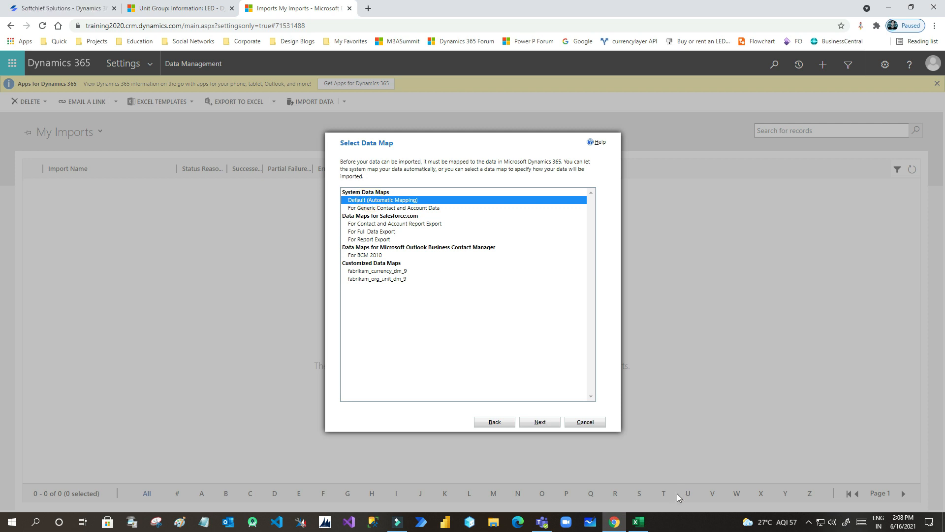
{"action": "left_click", "coordinate": [638, 521]}
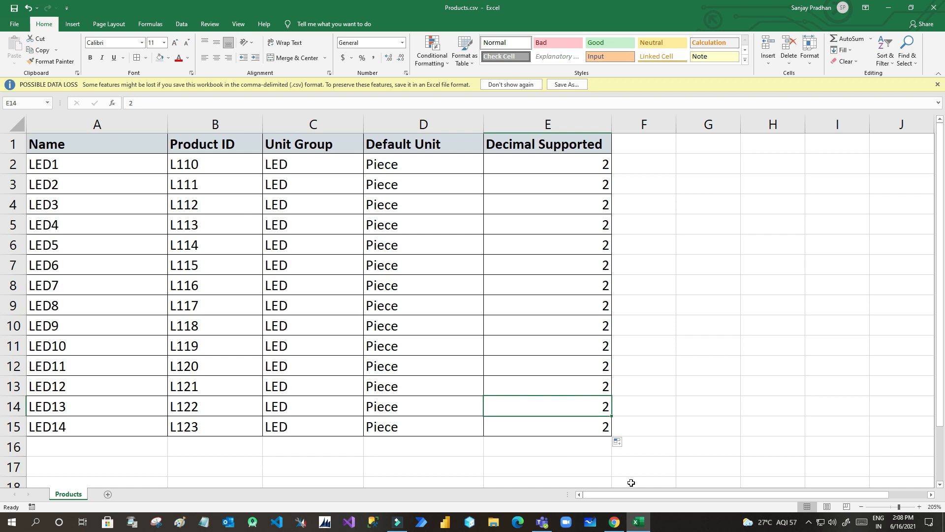
{"action": "left_click", "coordinate": [638, 522]}
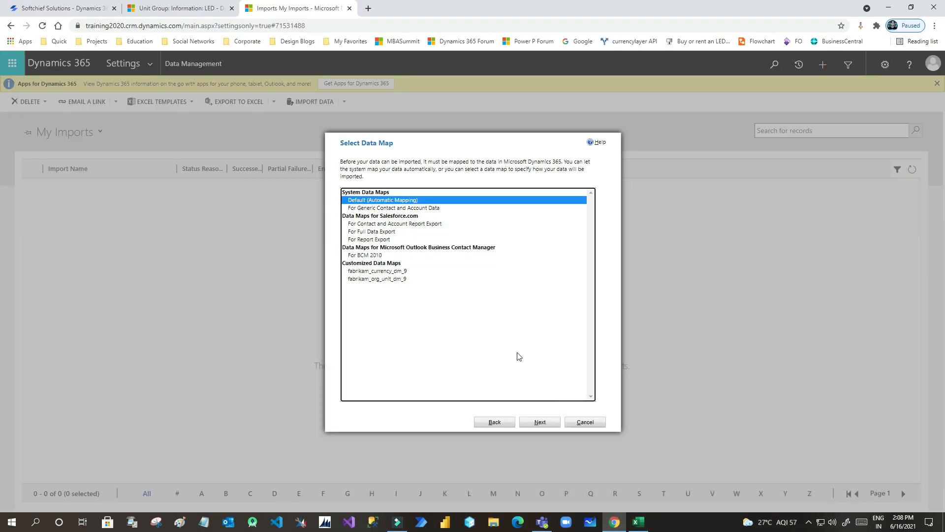
{"action": "left_click", "coordinate": [541, 422]}
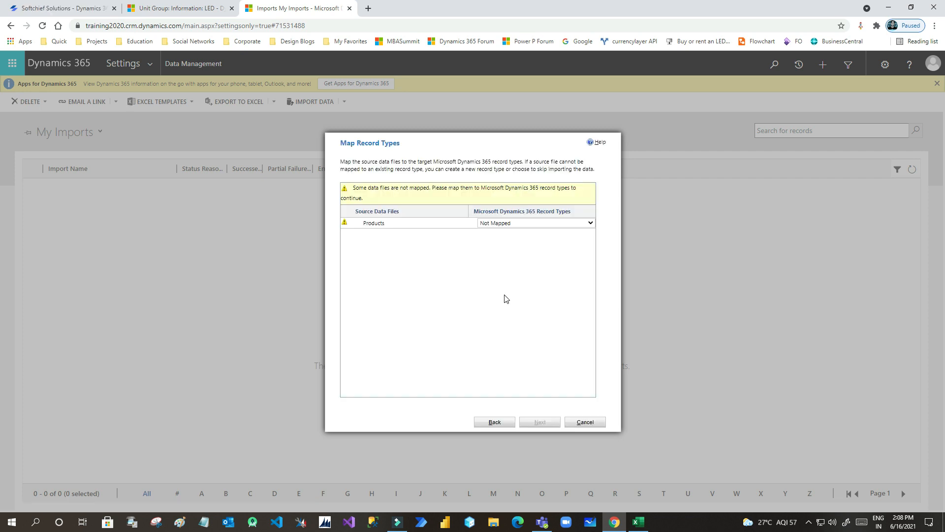
- Map the Products source file to the Product record type and advance to Map Fields
{"action": "left_click_drag", "start_coordinate": [363, 224], "coordinate": [386, 225]}
{"action": "left_click", "coordinate": [517, 224]}
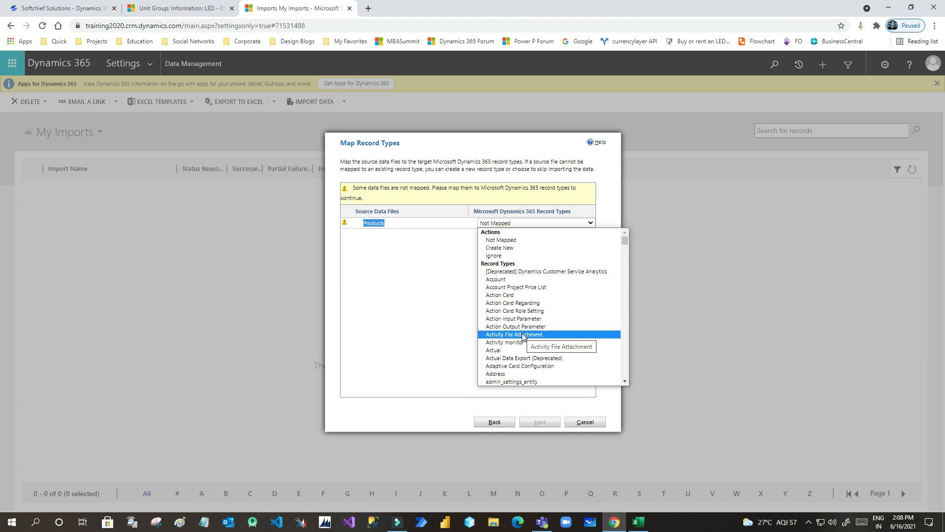
{"action": "type", "text": "pr"}
{"action": "scroll", "coordinate": [522, 336], "scroll_direction": "down", "scroll_amount": 2}
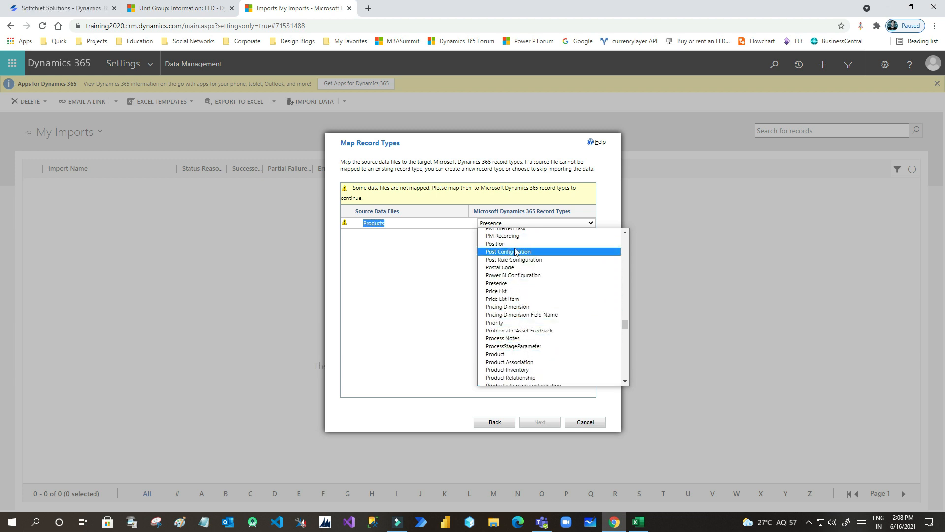
{"action": "left_click", "coordinate": [504, 354]}
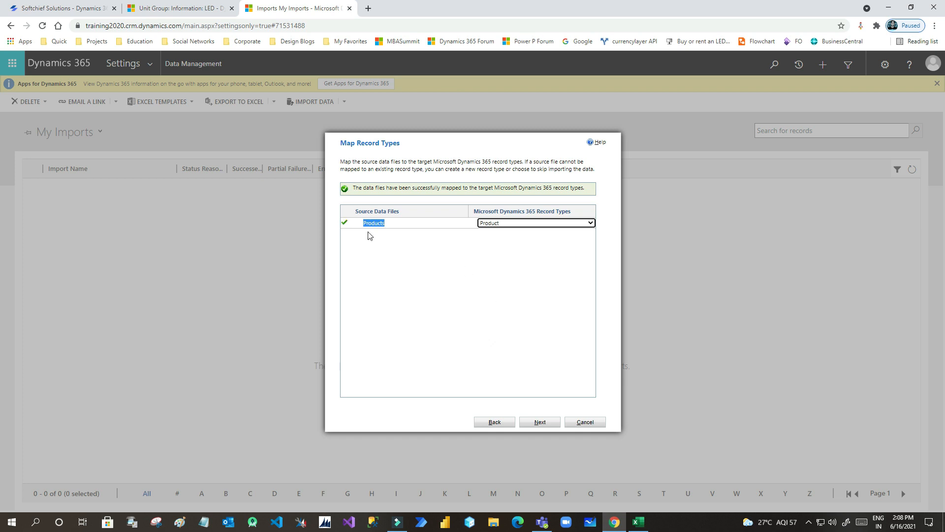
{"action": "left_click", "coordinate": [542, 422]}
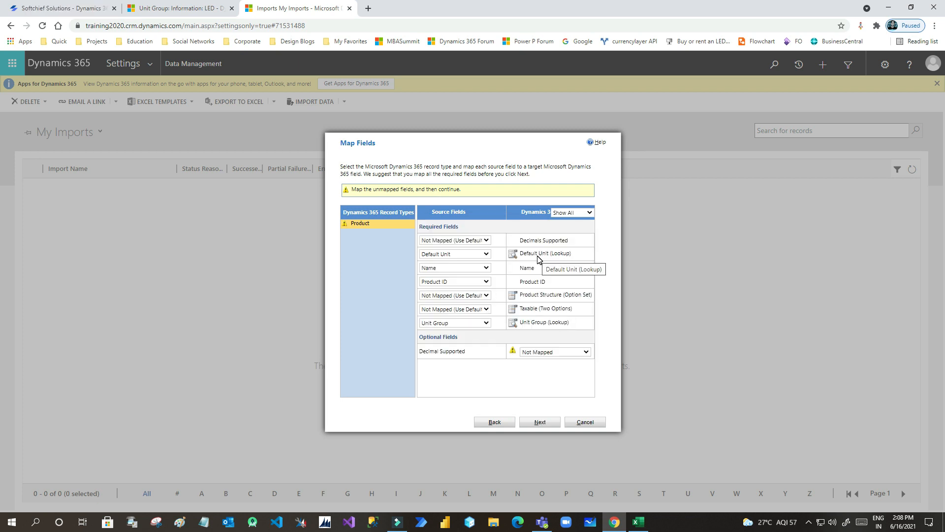
- Map Decimal Supported to Decimals Supported and accept leaving Product Structure and Taxable unmapped
{"action": "left_click", "coordinate": [481, 240]}
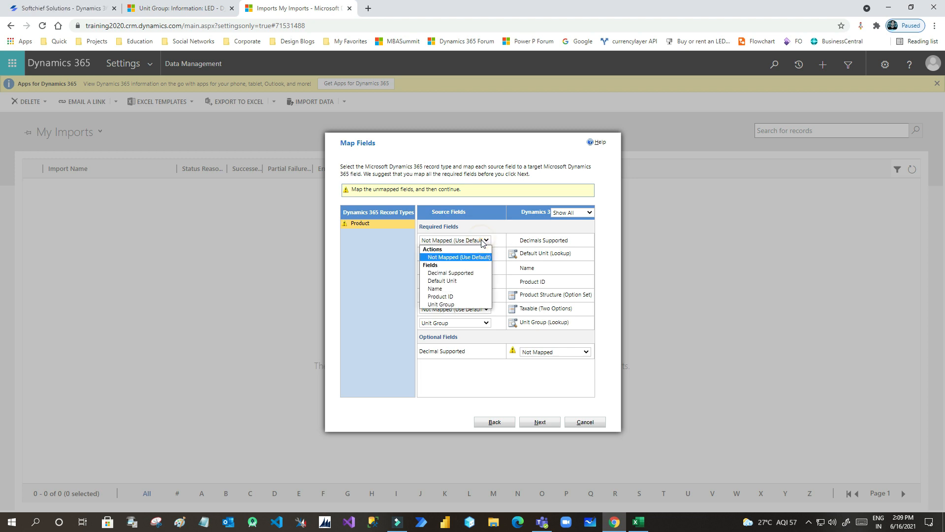
{"action": "left_click", "coordinate": [467, 276]}
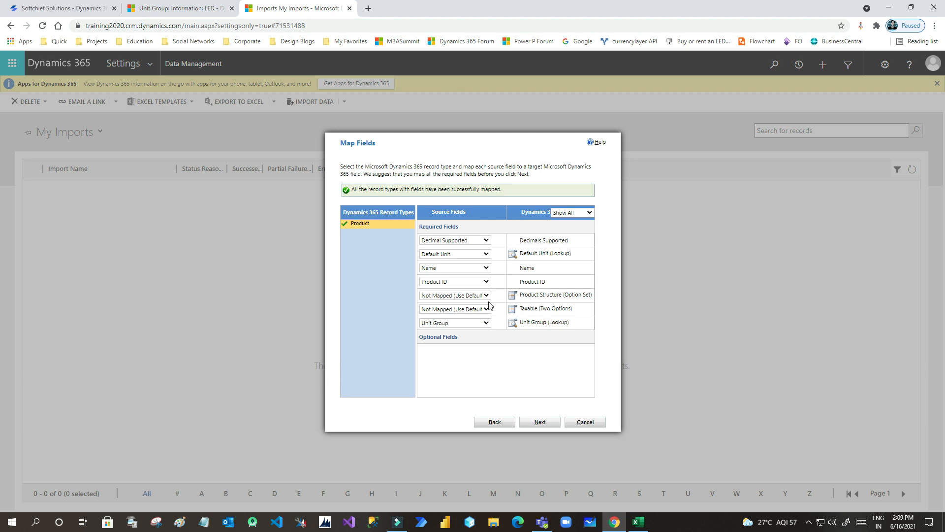
{"action": "left_click", "coordinate": [550, 423]}
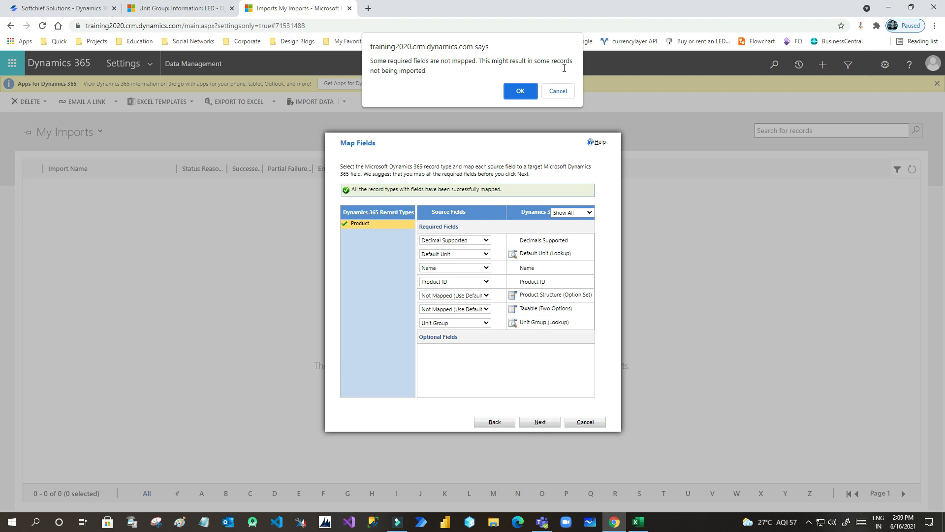
{"action": "left_click", "coordinate": [554, 91]}
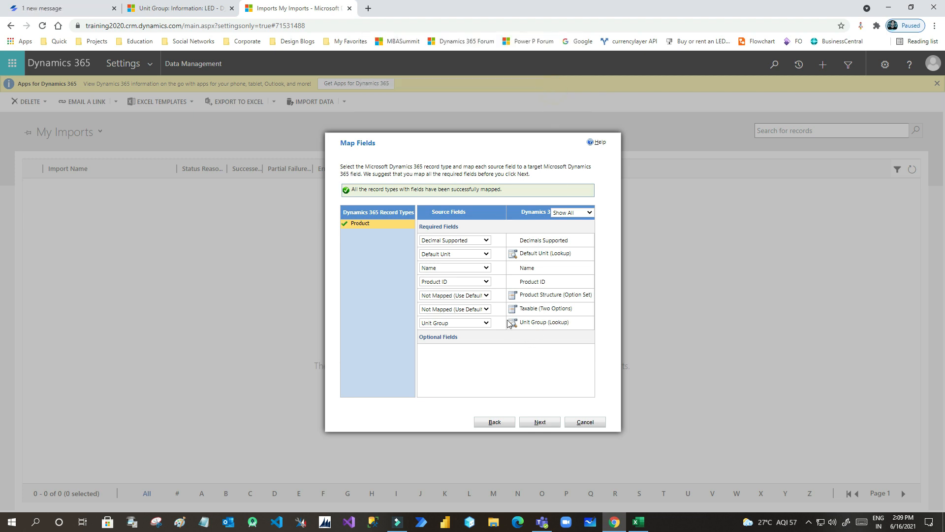
{"action": "left_click", "coordinate": [478, 297]}
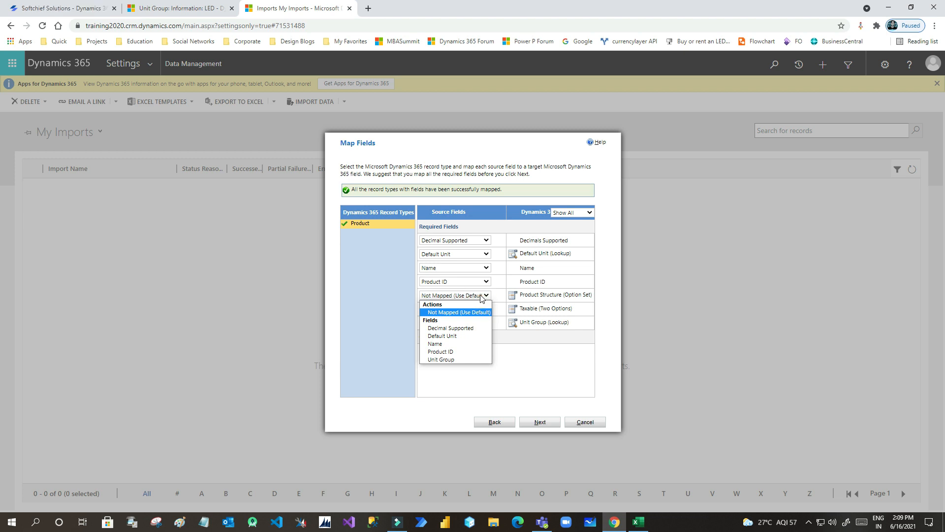
{"action": "left_click", "coordinate": [481, 297]}
{"action": "left_click", "coordinate": [540, 422]}
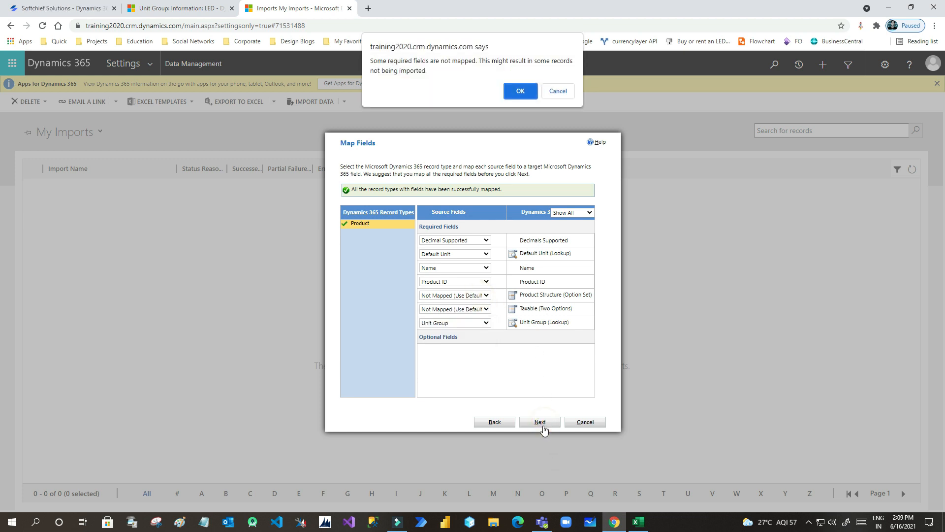
{"action": "left_click", "coordinate": [520, 88]}
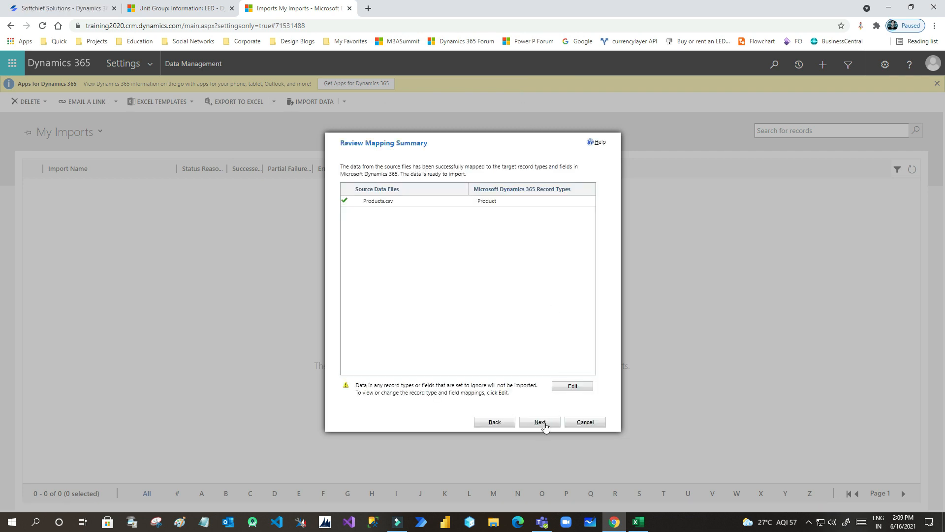
- Submit the Products.csv import with Allow Duplicates set to No and the default owner
{"action": "left_click", "coordinate": [540, 422]}
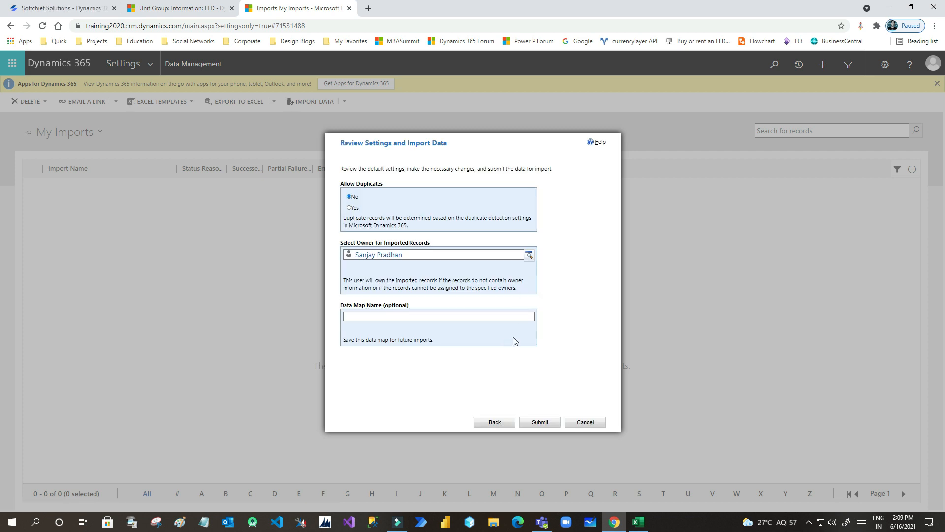
{"action": "left_click_drag", "start_coordinate": [344, 183], "coordinate": [402, 183]}
{"action": "left_click", "coordinate": [386, 183]}
{"action": "left_click", "coordinate": [382, 206]}
{"action": "left_click", "coordinate": [549, 423]}
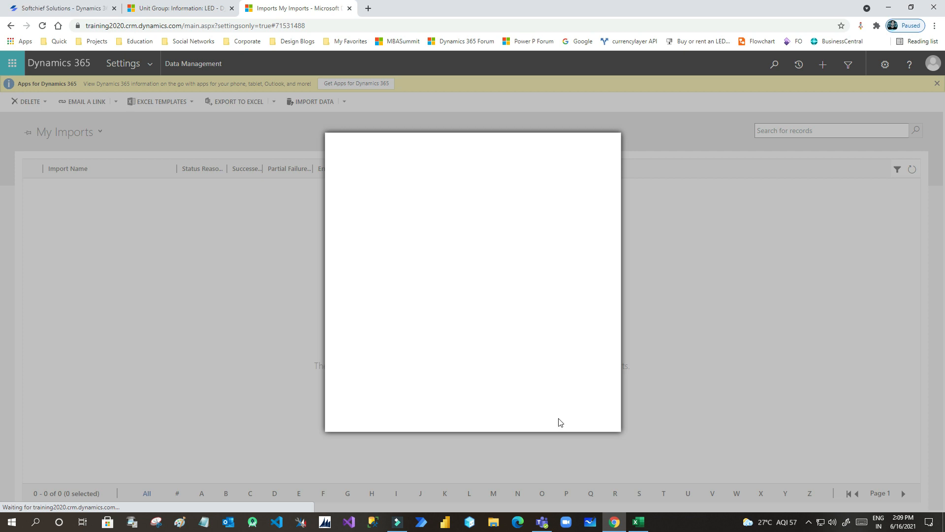
- Widen the Partial Failures, Successes, Status Reason and Total Processed columns in My Imports, then refresh the list
{"action": "left_click", "coordinate": [588, 426]}
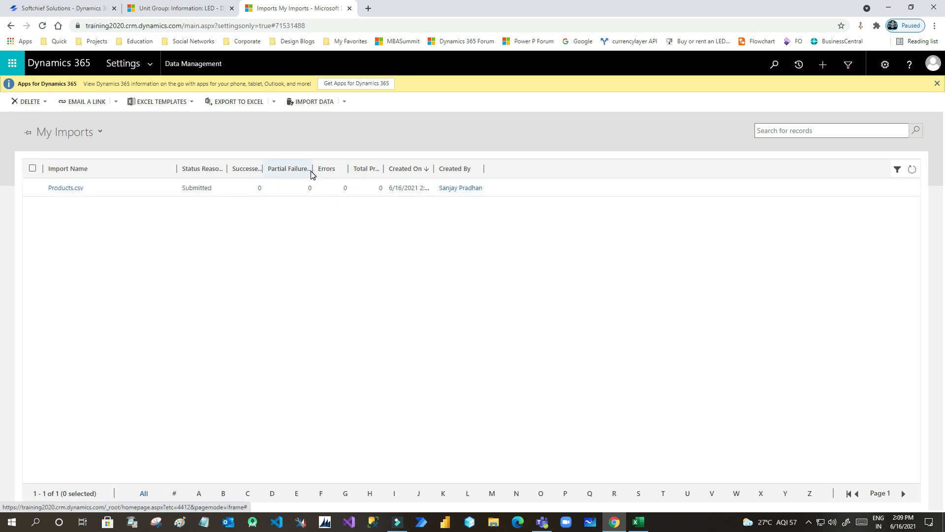
{"action": "left_click_drag", "start_coordinate": [313, 170], "coordinate": [355, 169]}
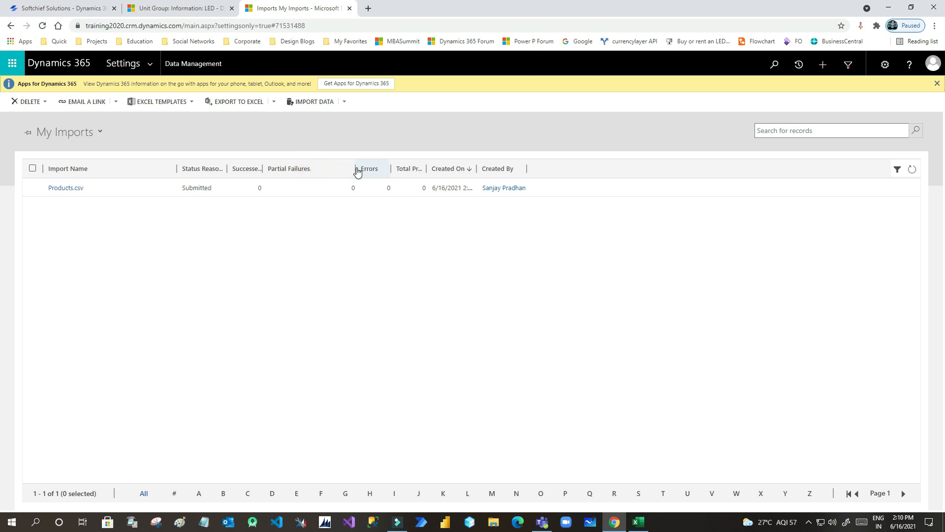
{"action": "double_click", "coordinate": [262, 170]}
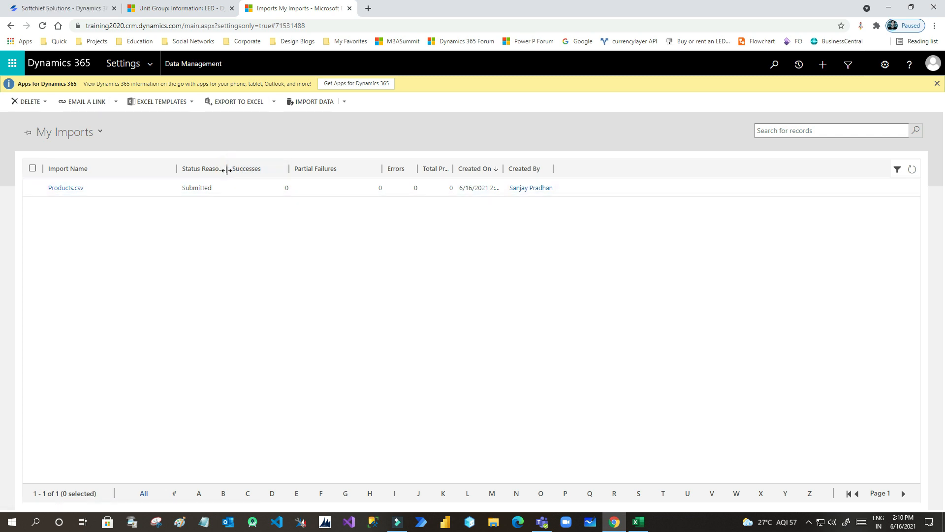
{"action": "double_click", "coordinate": [227, 170]}
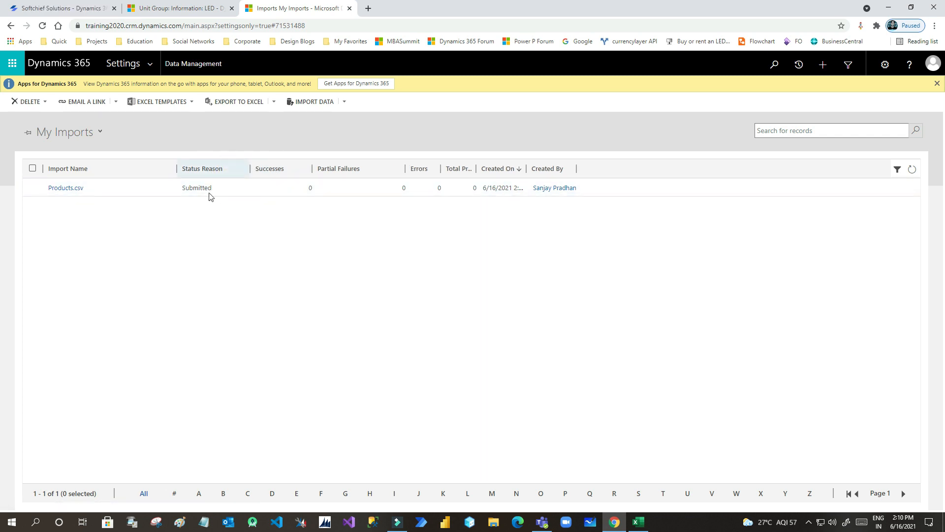
{"action": "double_click", "coordinate": [476, 169]}
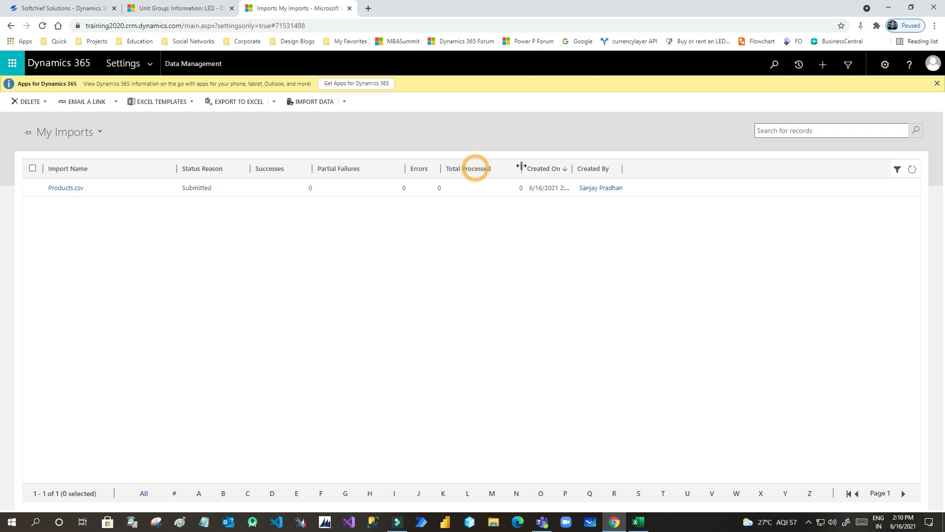
{"action": "left_click", "coordinate": [912, 169]}
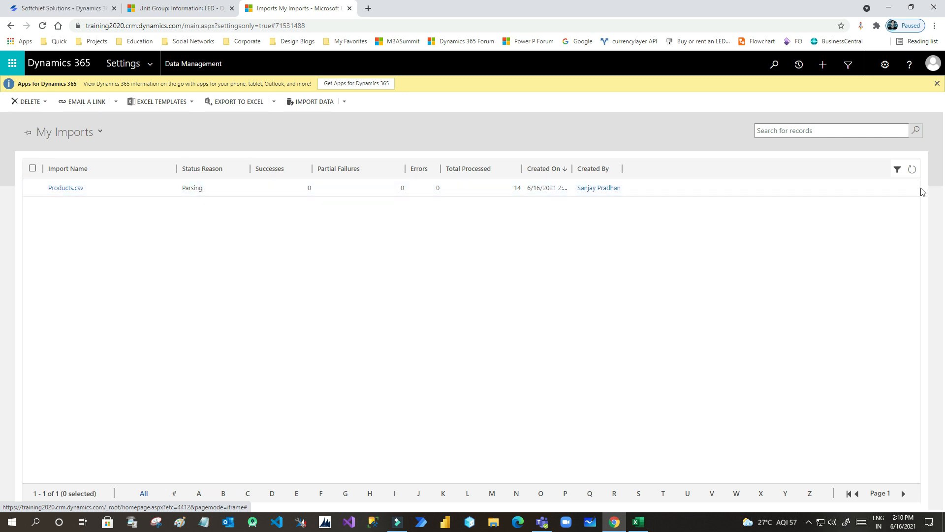
- Refresh My Imports repeatedly while the Products.csv import is still Parsing
{"action": "left_click", "coordinate": [913, 170]}
{"action": "left_click", "coordinate": [912, 170]}
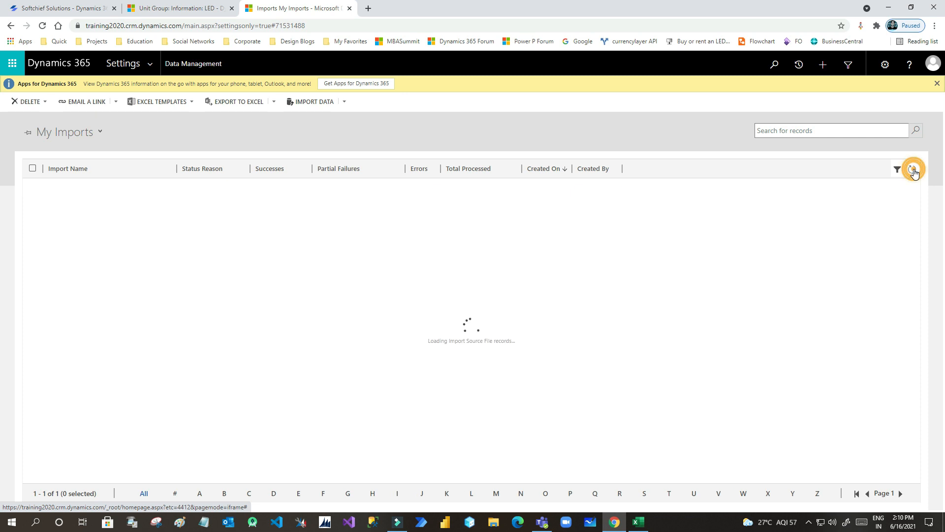
{"action": "left_click", "coordinate": [913, 170]}
{"action": "left_click", "coordinate": [913, 170]}
{"action": "left_click", "coordinate": [913, 169]}
{"action": "left_click", "coordinate": [913, 170]}
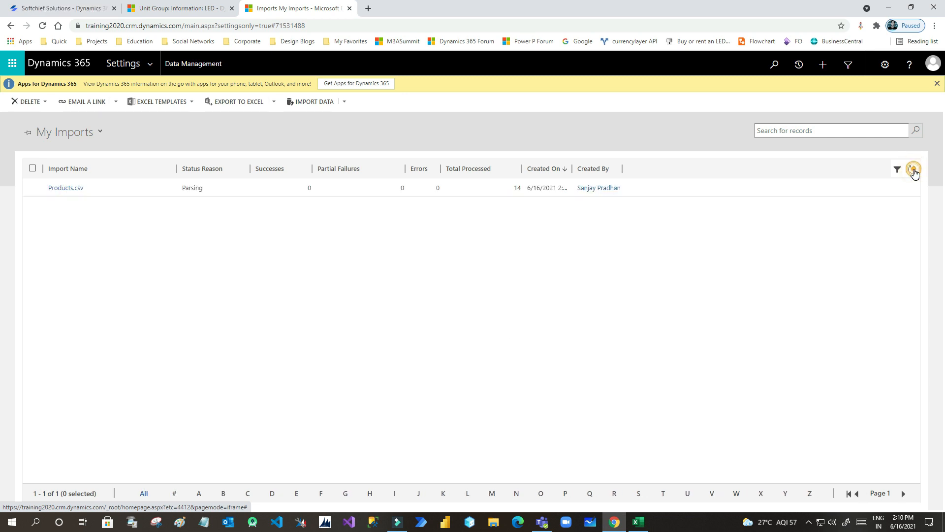
{"action": "left_click", "coordinate": [914, 170]}
{"action": "left_click", "coordinate": [913, 170]}
{"action": "left_click", "coordinate": [913, 171]}
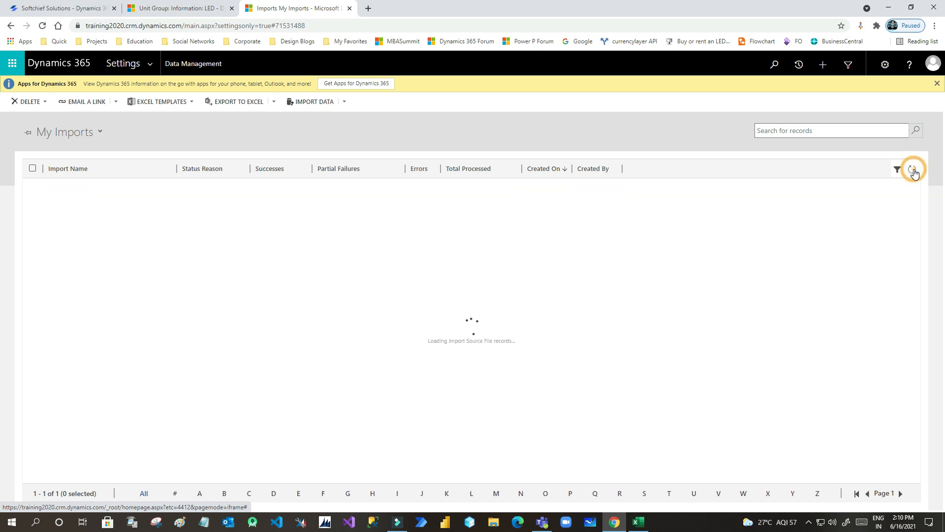
{"action": "left_click", "coordinate": [913, 171]}
{"action": "left_click", "coordinate": [914, 170]}
{"action": "left_click", "coordinate": [914, 171]}
{"action": "left_click", "coordinate": [914, 170]}
{"action": "left_click", "coordinate": [913, 171]}
{"action": "left_click", "coordinate": [913, 170]}
{"action": "left_click", "coordinate": [914, 171]}
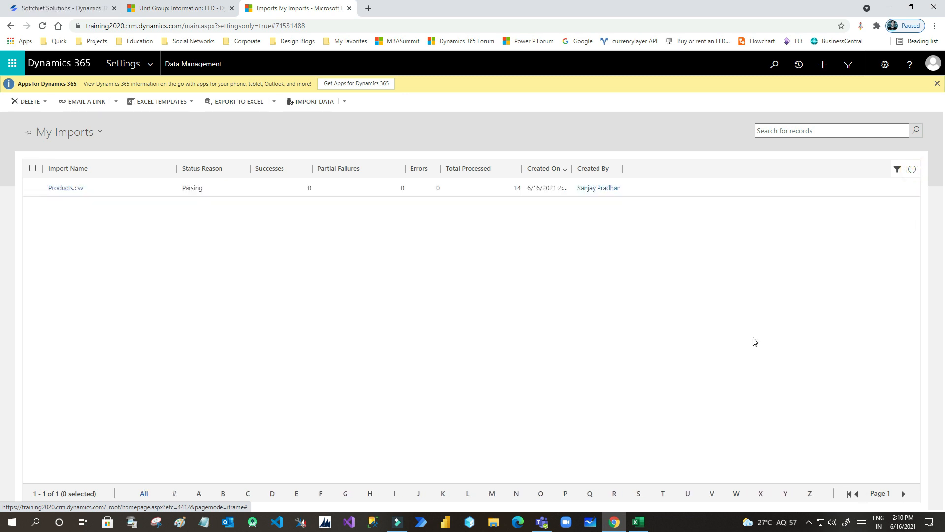
- Glance at the Products.csv spreadsheet, then keep refreshing until the status reads Transforming
{"action": "left_click", "coordinate": [639, 522]}
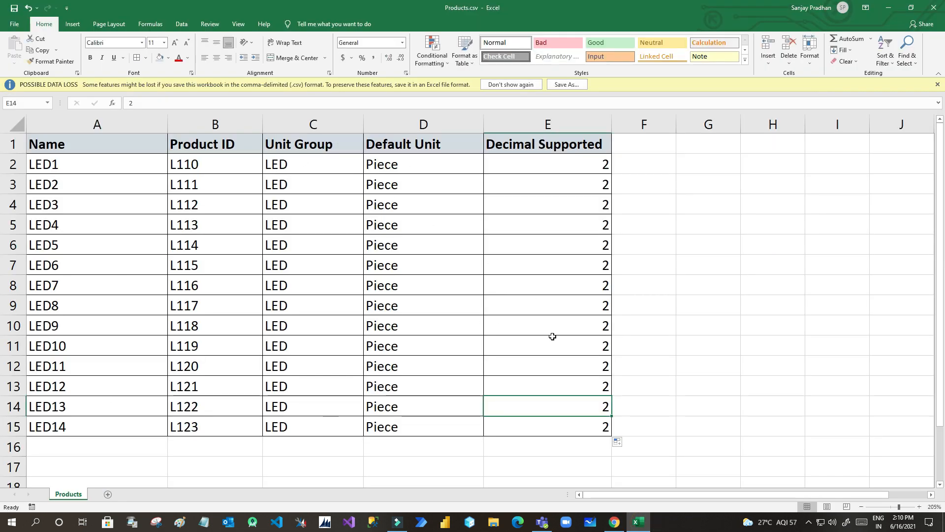
{"action": "left_click", "coordinate": [638, 522]}
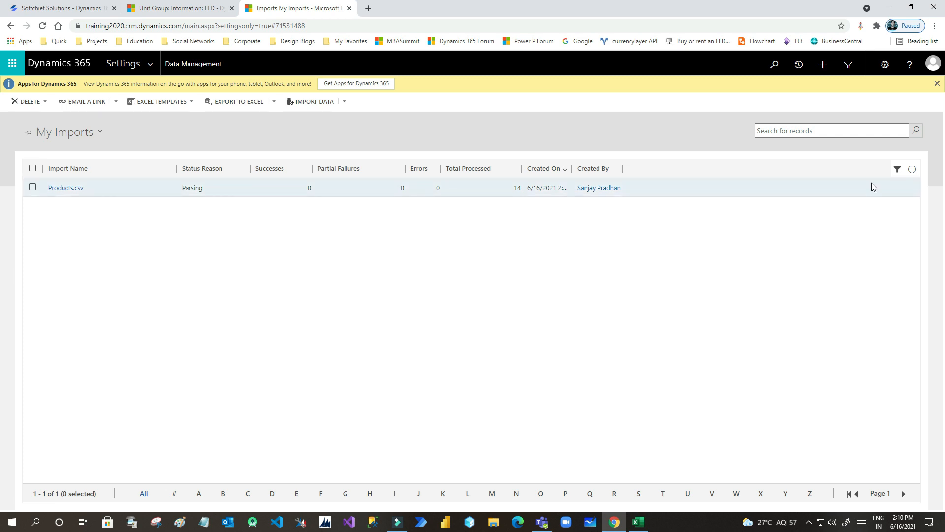
{"action": "left_click", "coordinate": [912, 170]}
{"action": "left_click", "coordinate": [912, 170]}
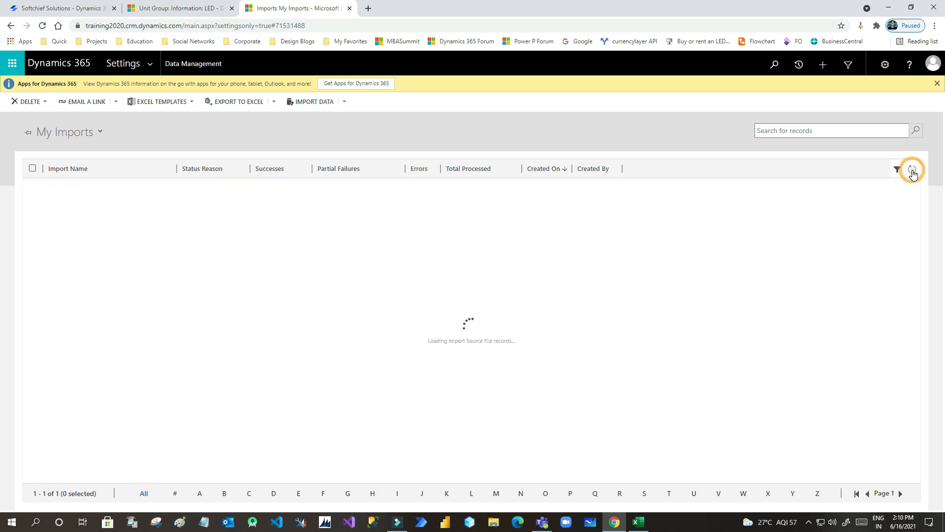
{"action": "left_click", "coordinate": [913, 170]}
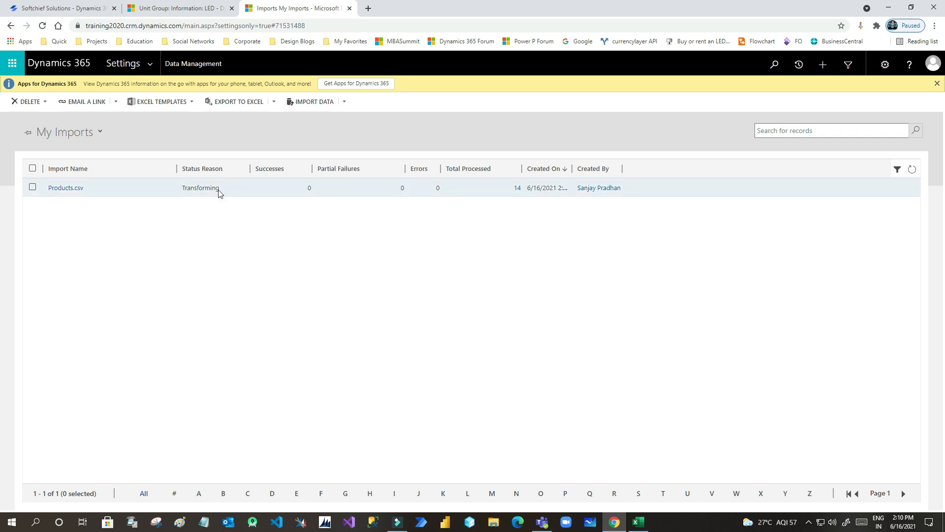
{"action": "left_click", "coordinate": [913, 170]}
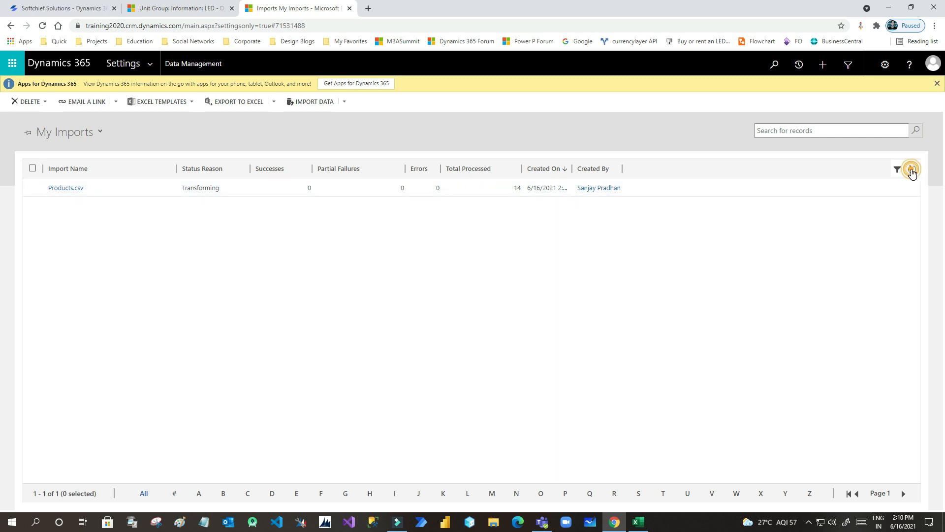
{"action": "left_click", "coordinate": [913, 170]}
{"action": "left_click", "coordinate": [912, 170]}
{"action": "left_click", "coordinate": [912, 169]}
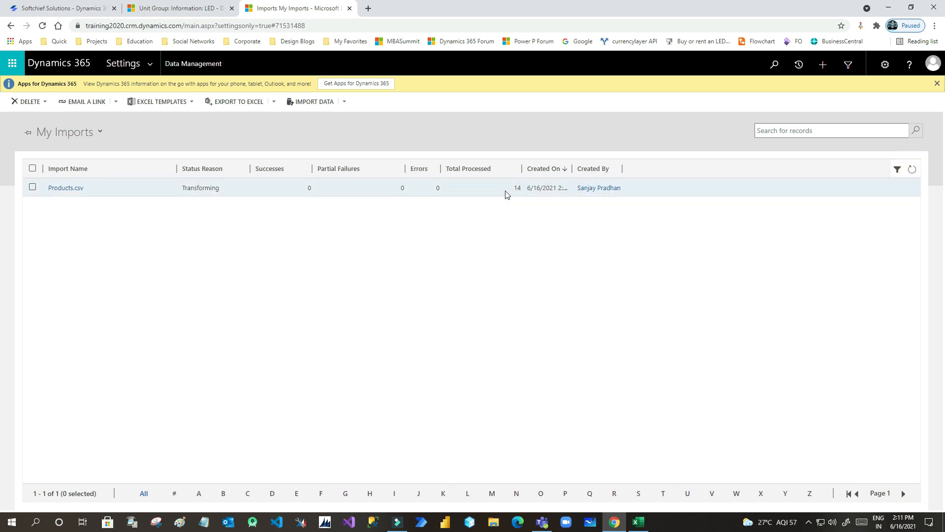
- Keep refreshing My Imports as the Products.csv import advances beyond Transforming
{"action": "left_click", "coordinate": [913, 171]}
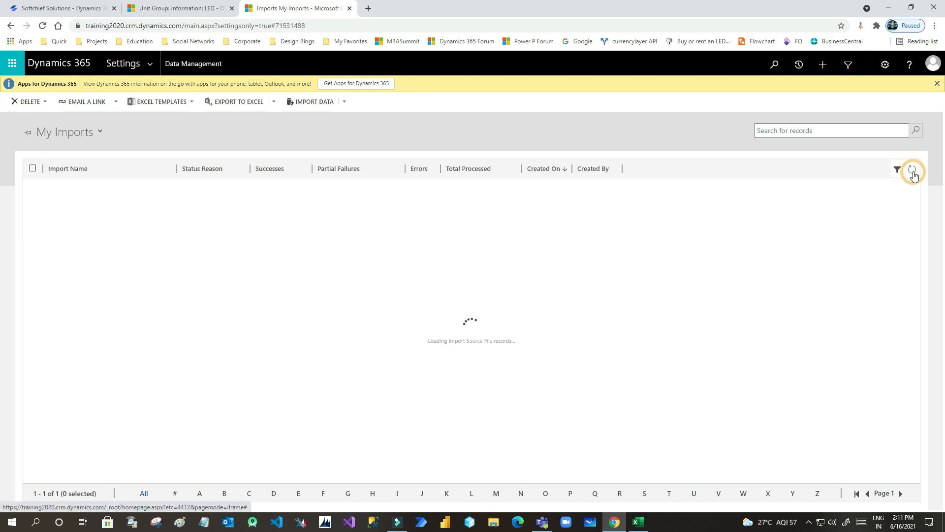
{"action": "left_click", "coordinate": [913, 171]}
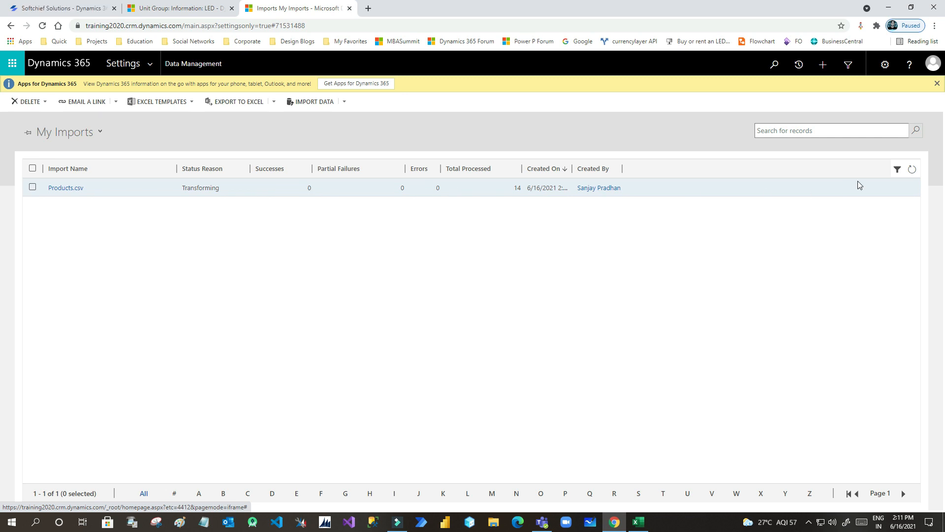
{"action": "left_click", "coordinate": [912, 170]}
{"action": "left_click", "coordinate": [912, 170]}
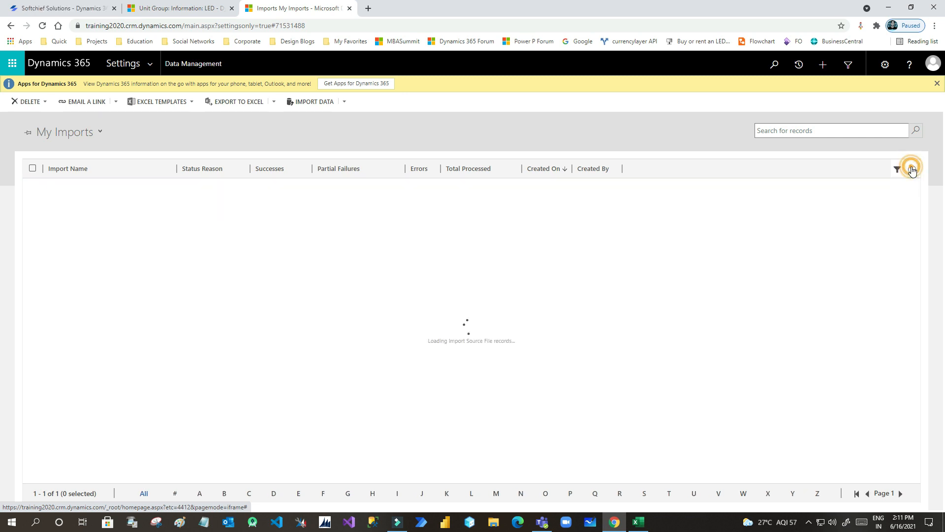
{"action": "left_click", "coordinate": [912, 170]}
{"action": "left_click", "coordinate": [912, 170]}
{"action": "left_click", "coordinate": [912, 169]}
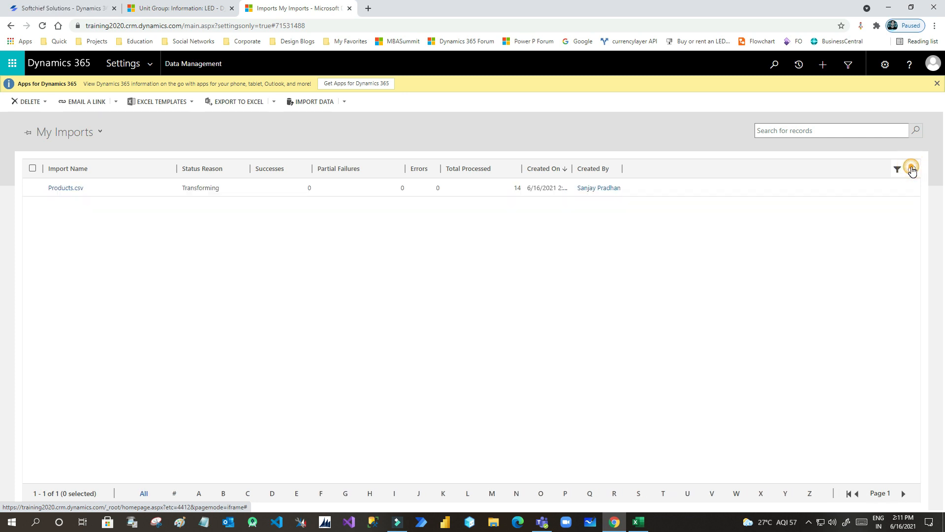
{"action": "left_click", "coordinate": [912, 169]}
{"action": "left_click", "coordinate": [912, 169]}
{"action": "left_click", "coordinate": [912, 170]}
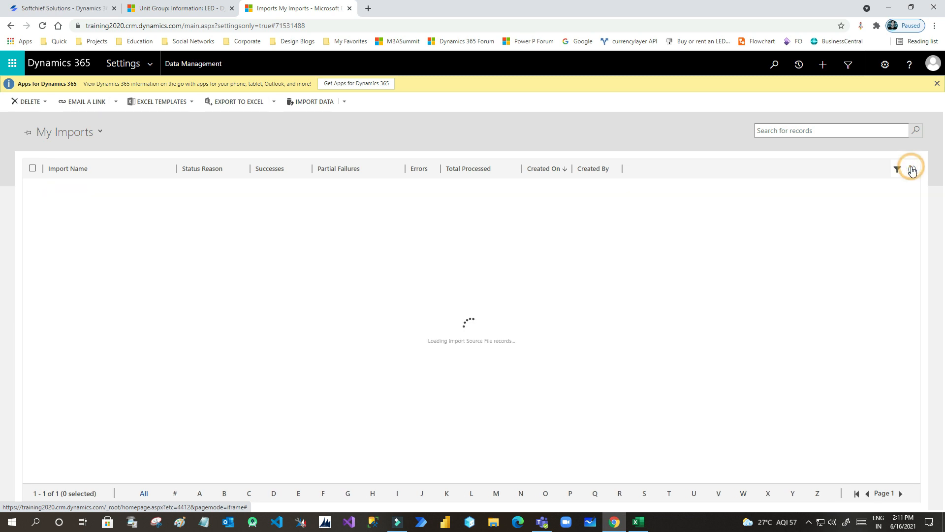
{"action": "left_click", "coordinate": [911, 169]}
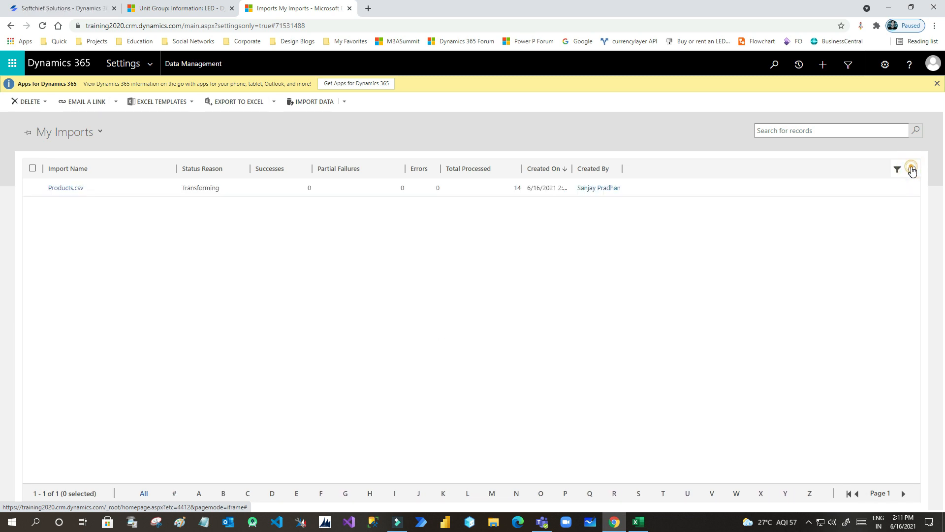
{"action": "left_click", "coordinate": [912, 169]}
{"action": "left_click", "coordinate": [912, 169]}
{"action": "left_click", "coordinate": [912, 169]}
{"action": "left_click", "coordinate": [912, 169]}
{"action": "left_click", "coordinate": [911, 170]}
{"action": "left_click", "coordinate": [912, 170]}
{"action": "left_click", "coordinate": [912, 169]}
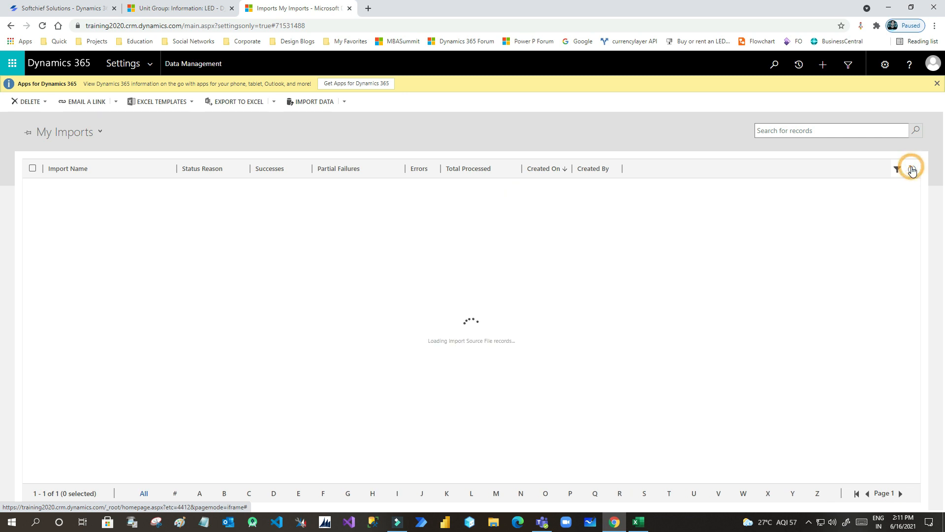
{"action": "left_click", "coordinate": [912, 169]}
{"action": "left_click", "coordinate": [912, 170]}
{"action": "left_click", "coordinate": [912, 169]}
{"action": "left_click", "coordinate": [912, 169]}
- Refresh until the import passes Importing and shows Completed: 0 successes, 14 errors
{"action": "left_click", "coordinate": [912, 170]}
{"action": "left_click", "coordinate": [912, 169]}
{"action": "left_click", "coordinate": [912, 170]}
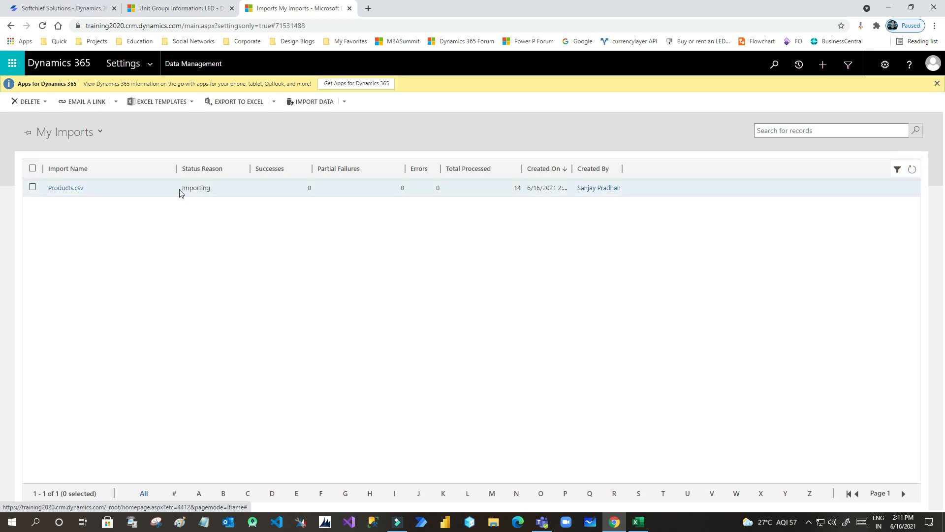
{"action": "left_click", "coordinate": [910, 170]}
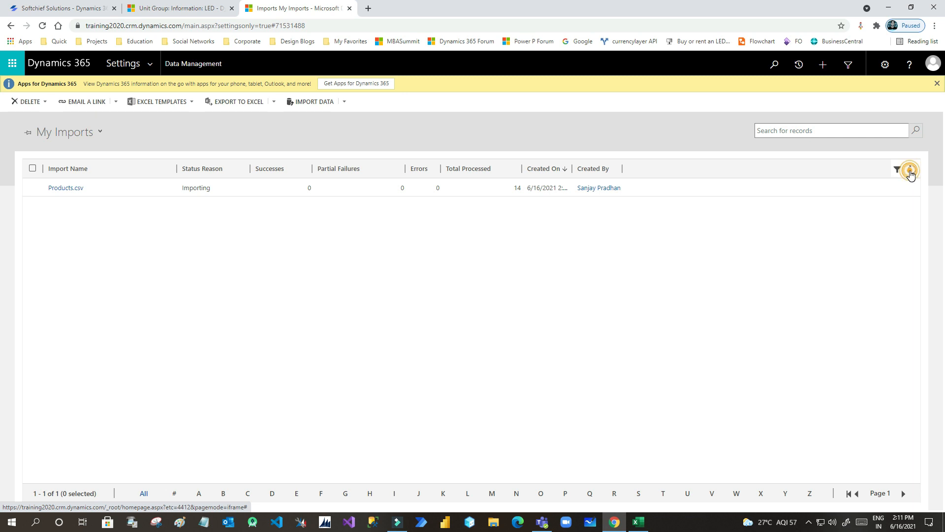
{"action": "left_click", "coordinate": [910, 170]}
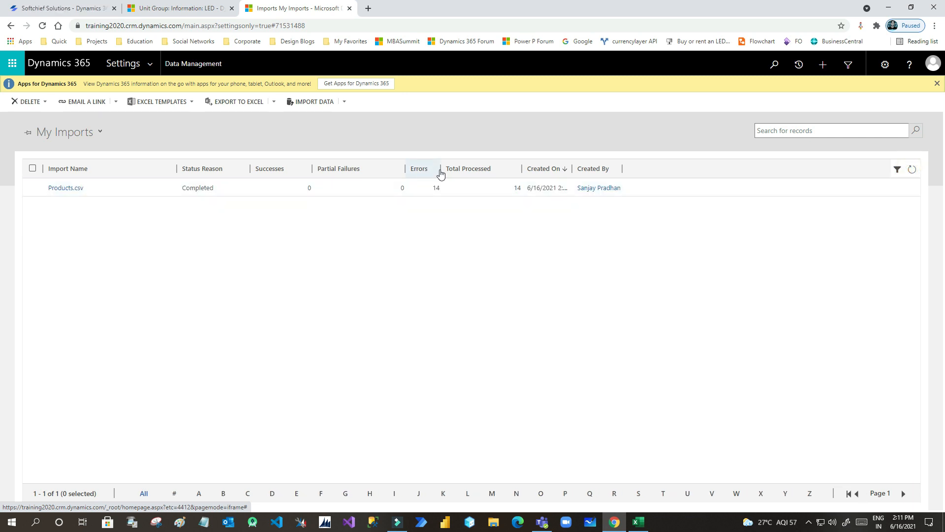
- Widen the Errors column and open the Products.csv import record in a maximized window
{"action": "left_click_drag", "start_coordinate": [440, 169], "coordinate": [481, 169]}
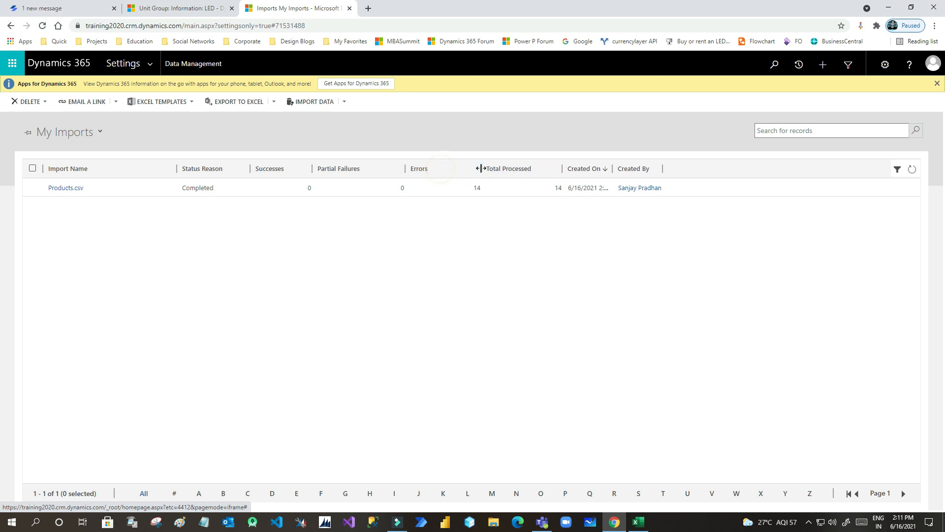
{"action": "left_click", "coordinate": [439, 192]}
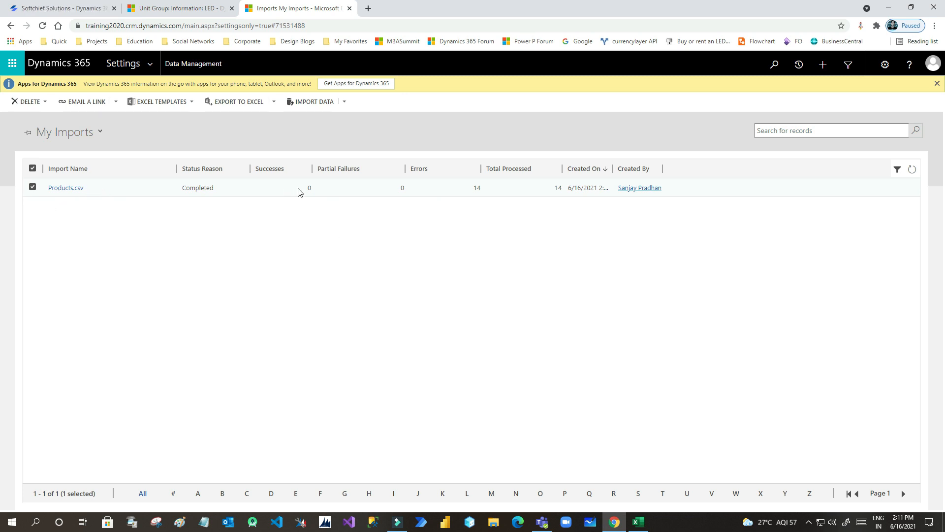
{"action": "double_click", "coordinate": [268, 194]}
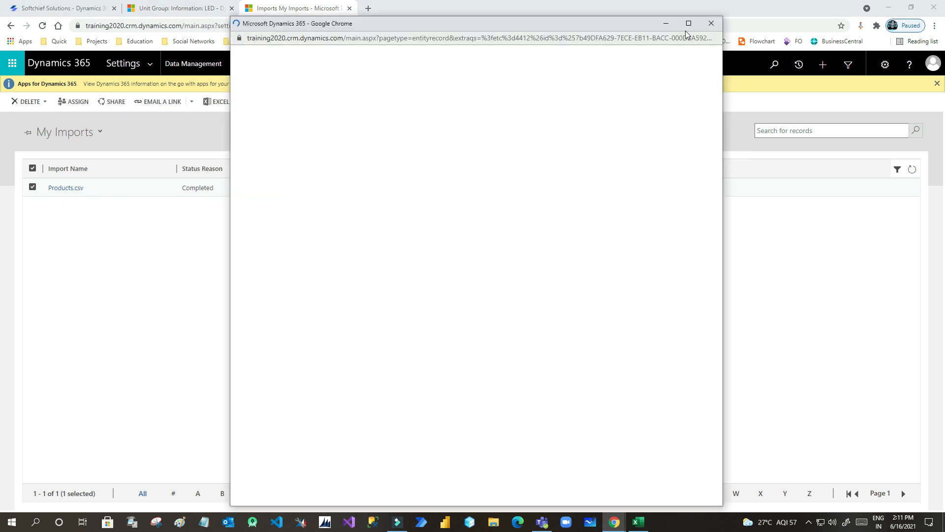
{"action": "left_click", "coordinate": [689, 24]}
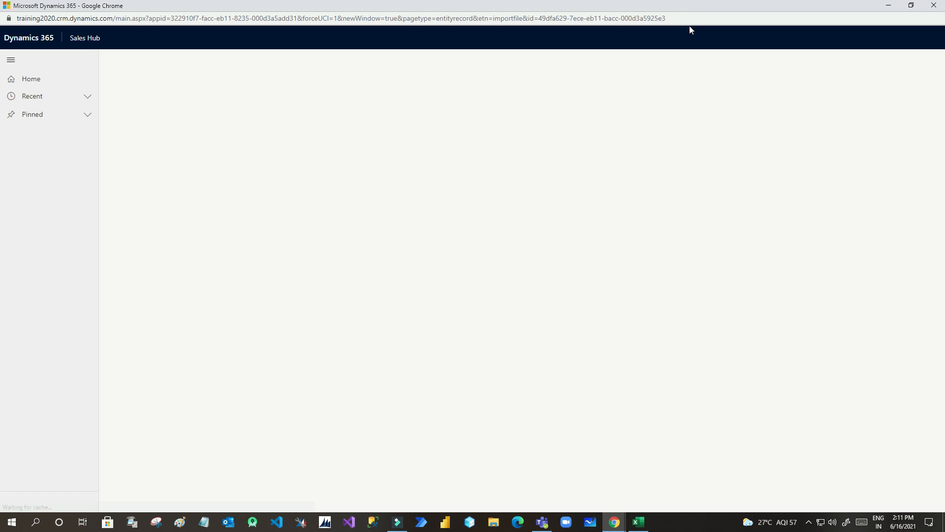
- Compare the Unit Group (C) and Default Unit (D) values in the Products.csv spreadsheet
{"action": "left_click", "coordinate": [639, 522]}
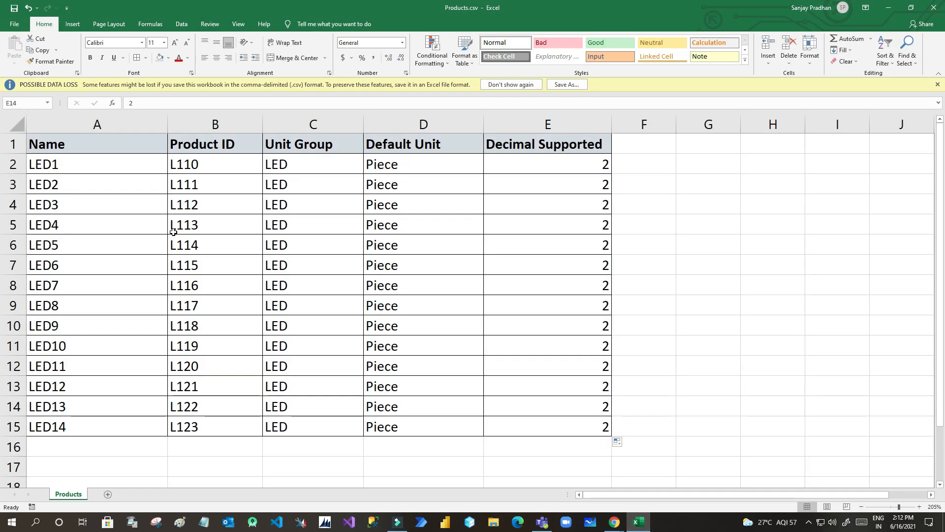
{"action": "left_click_drag", "start_coordinate": [394, 166], "coordinate": [408, 427]}
{"action": "left_click_drag", "start_coordinate": [285, 158], "coordinate": [286, 407]}
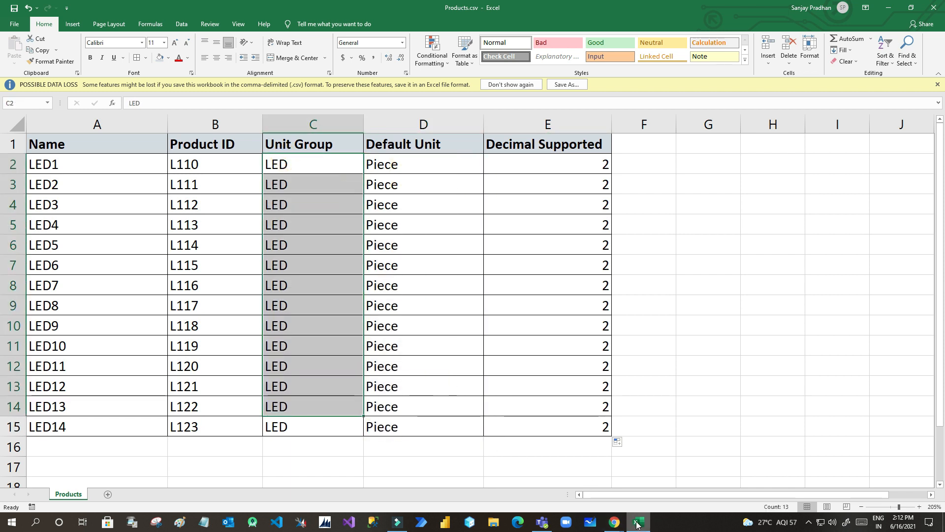
{"action": "left_click", "coordinate": [637, 523]}
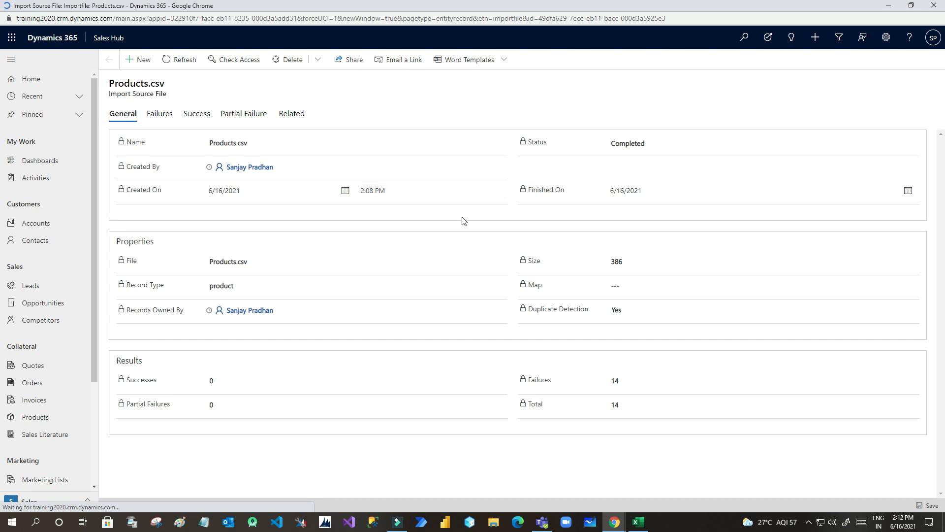
- Show the import's Failures and select the first four failed rows
{"action": "left_click", "coordinate": [159, 115]}
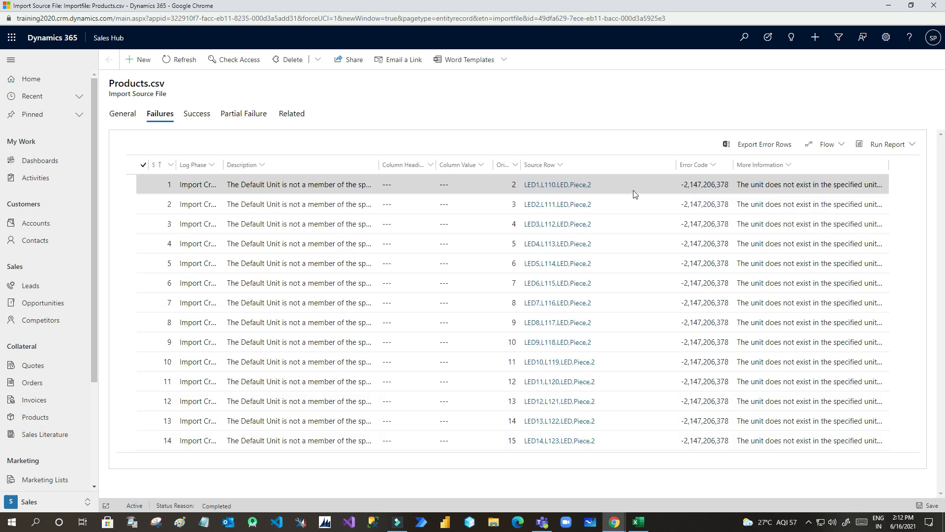
{"action": "left_click", "coordinate": [747, 190]}
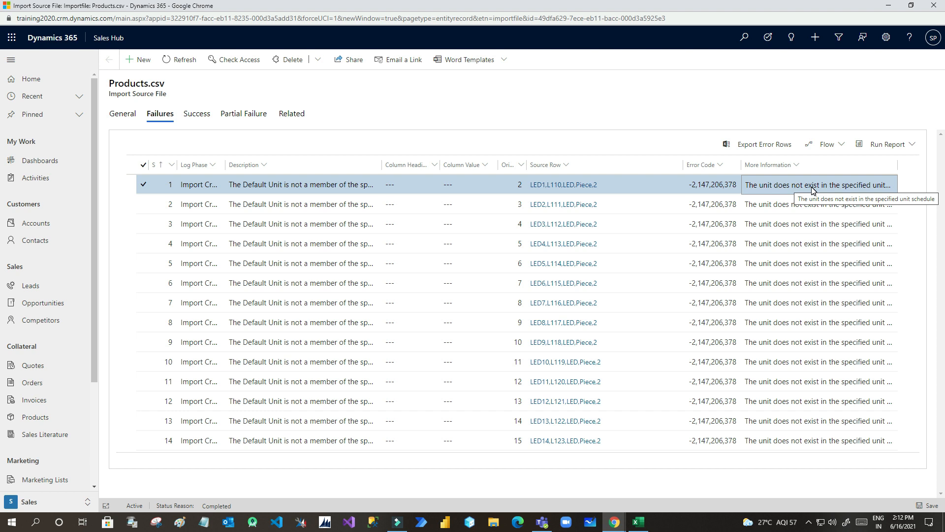
{"action": "left_click", "coordinate": [771, 205]}
{"action": "left_click", "coordinate": [768, 223]}
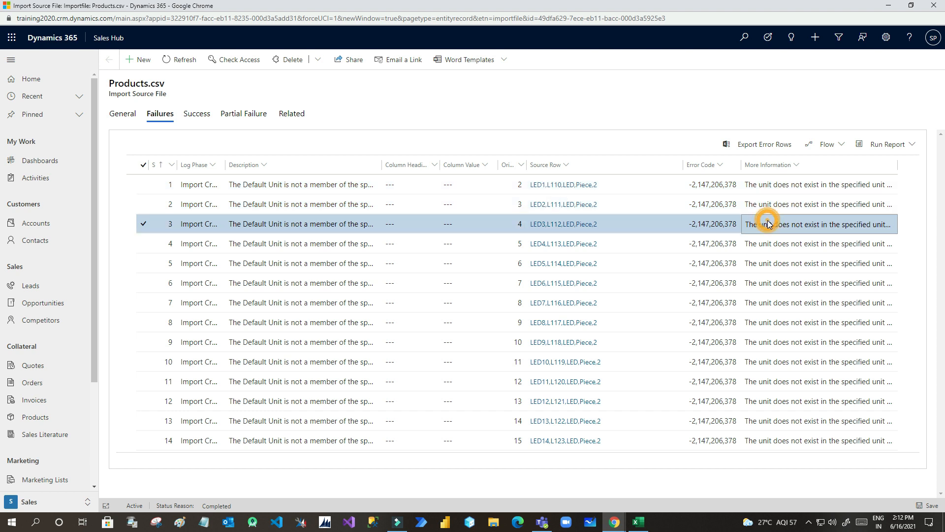
{"action": "left_click", "coordinate": [765, 244]}
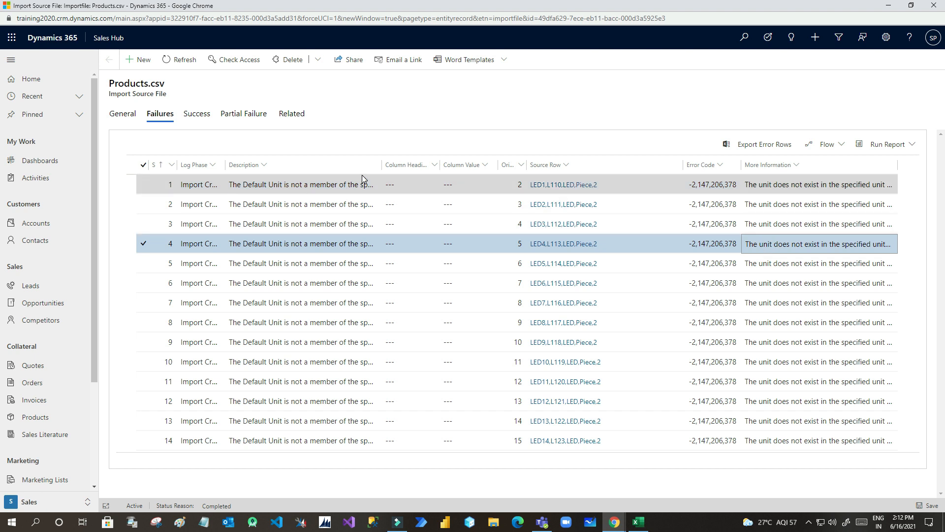
- Resize the Description column to read the unit-schedule errors, then return to Excel
{"action": "left_click_drag", "start_coordinate": [381, 166], "coordinate": [474, 172]}
{"action": "left_click_drag", "start_coordinate": [482, 170], "coordinate": [326, 173]}
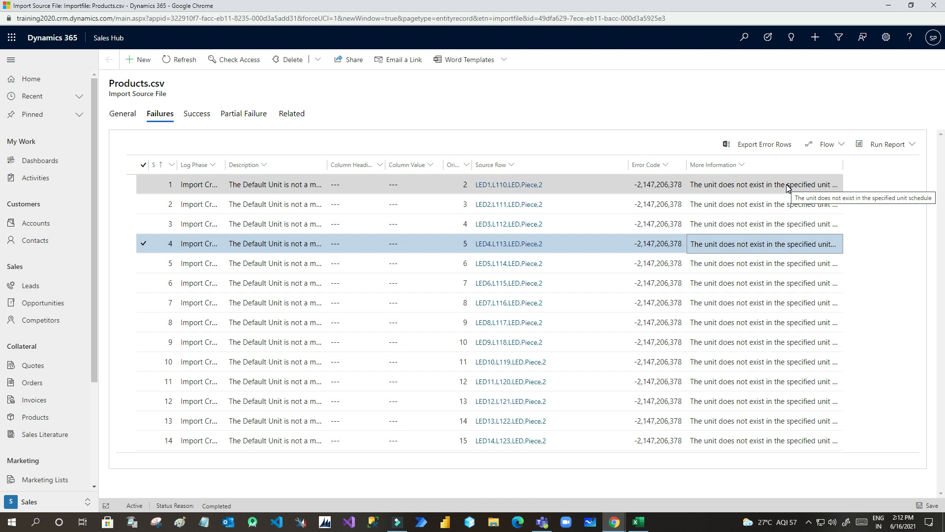
{"action": "left_click", "coordinate": [398, 522]}
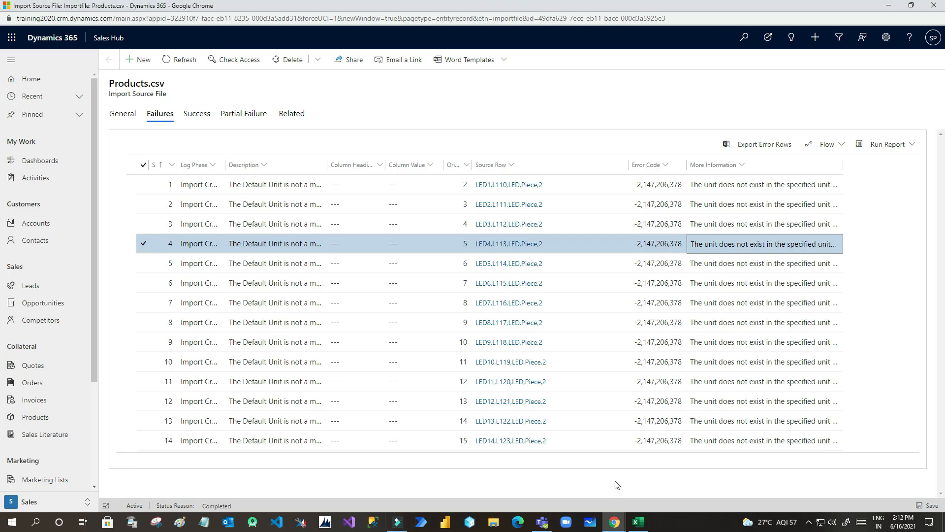
{"action": "left_click", "coordinate": [636, 521]}
- Review Default Unit cells D2:D15 for the 14 LED products, then return to My Imports
{"action": "left_click", "coordinate": [436, 280]}
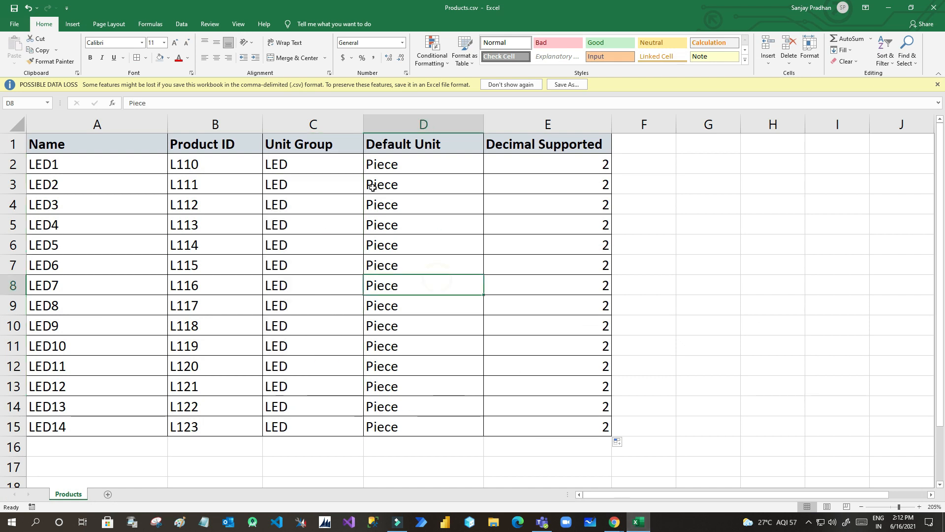
{"action": "left_click_drag", "start_coordinate": [394, 165], "coordinate": [375, 429]}
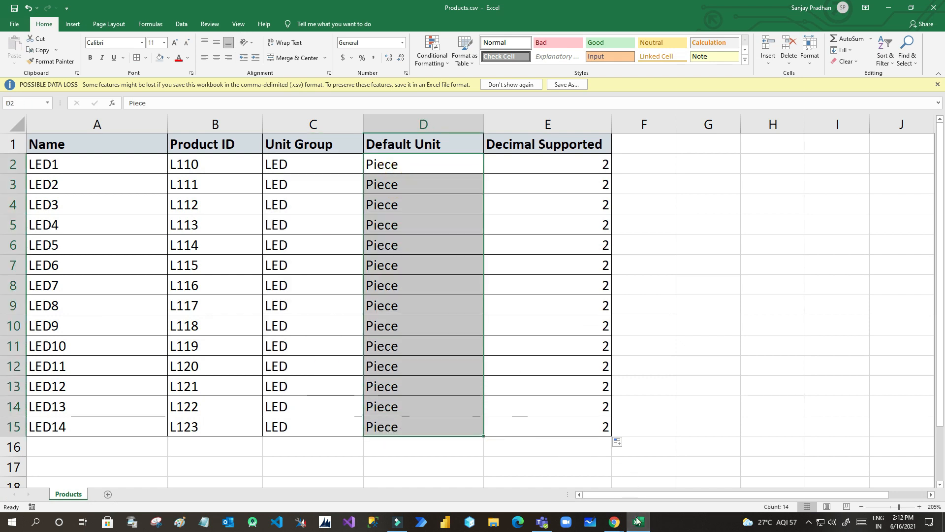
{"action": "mouse_move", "coordinate": [636, 523]}
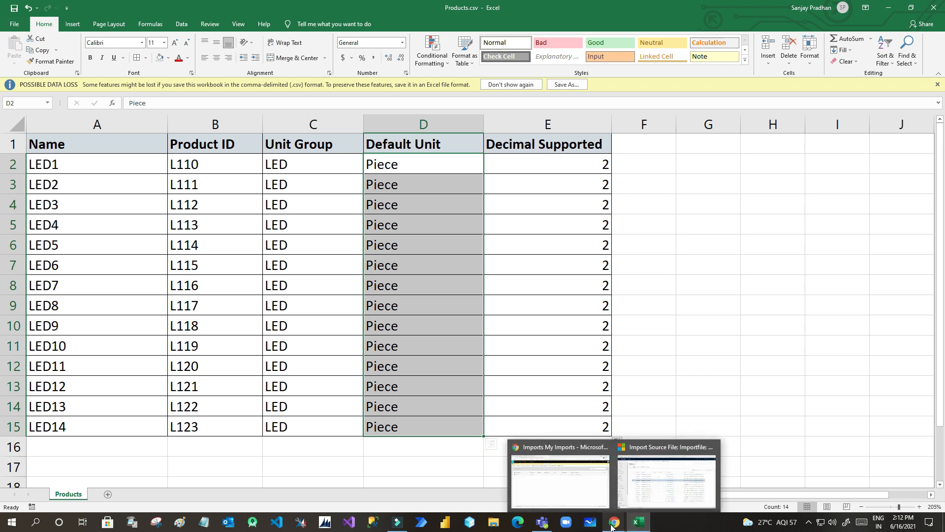
{"action": "left_click", "coordinate": [597, 492]}
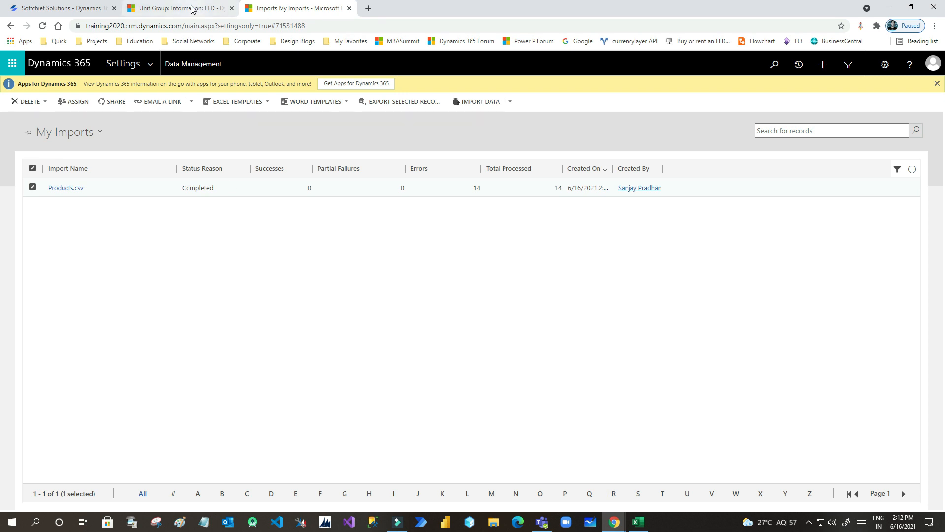
- Open the LED unit group record and review its General details
{"action": "left_click", "coordinate": [192, 9]}
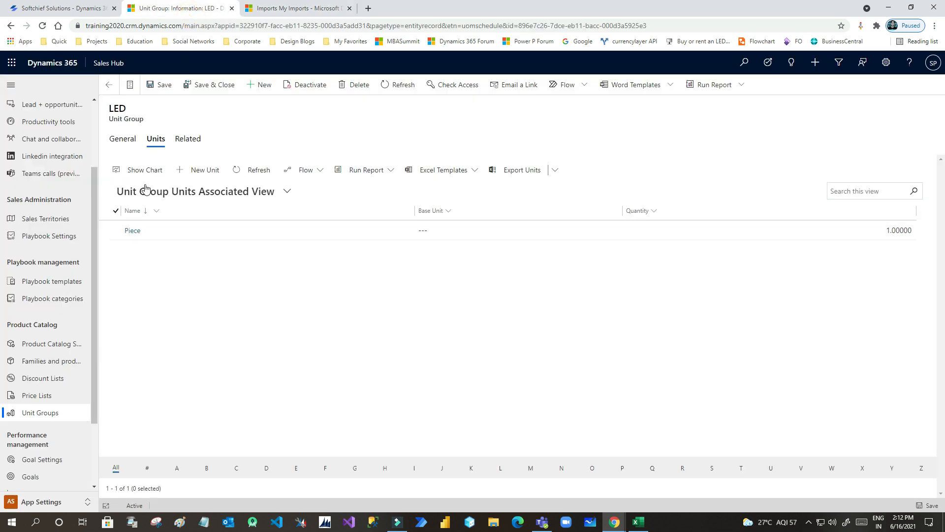
{"action": "left_click", "coordinate": [123, 139]}
{"action": "double_click", "coordinate": [117, 108]}
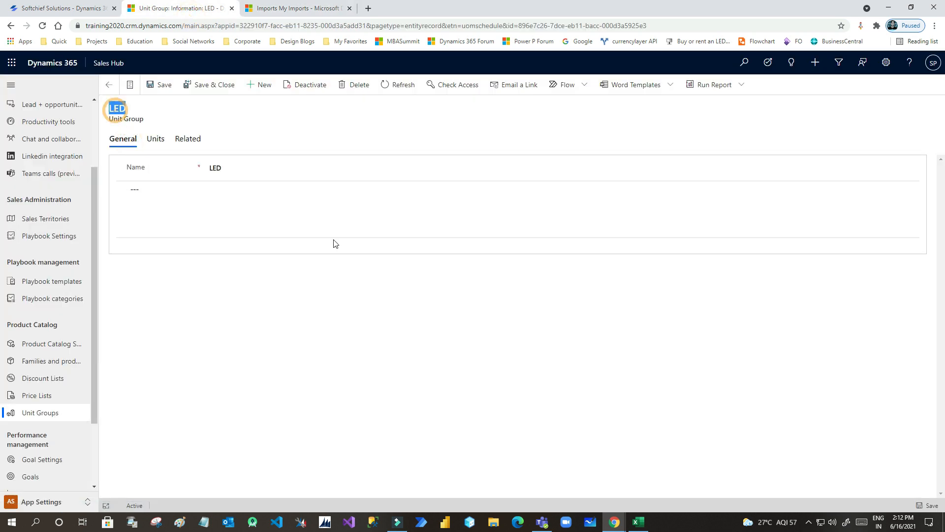
{"action": "left_click", "coordinate": [614, 522]}
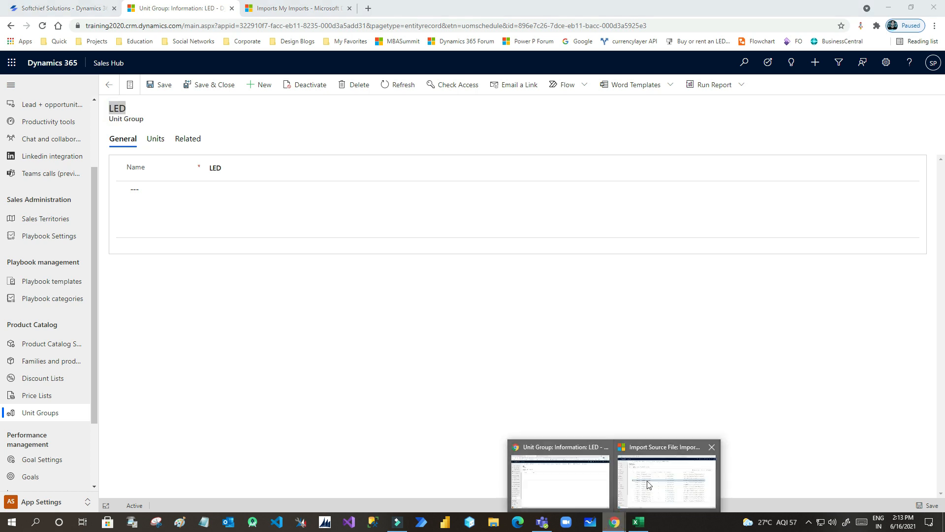
{"action": "left_click", "coordinate": [638, 523]}
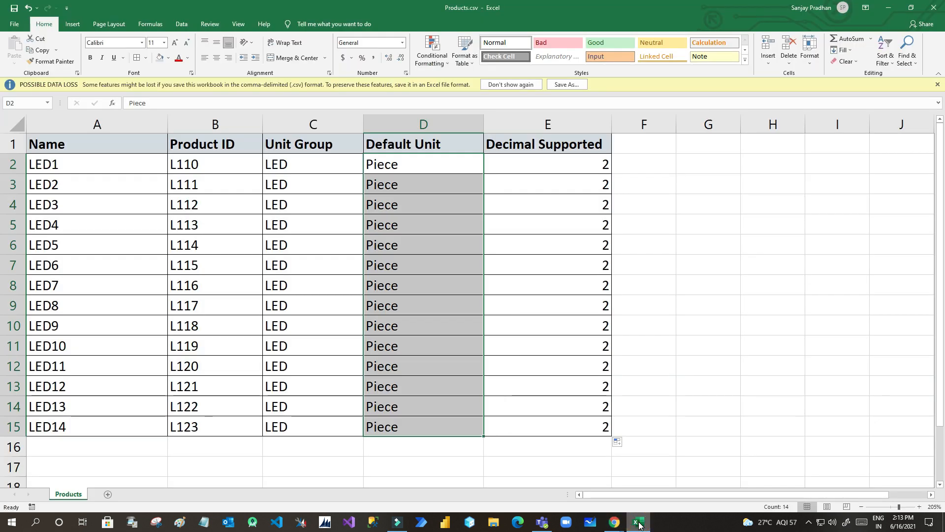
{"action": "left_click", "coordinate": [638, 523]}
- List the LED group's units and inspect the Piece unit, quantity 1.00000, then open the import failures
{"action": "left_click", "coordinate": [157, 139]}
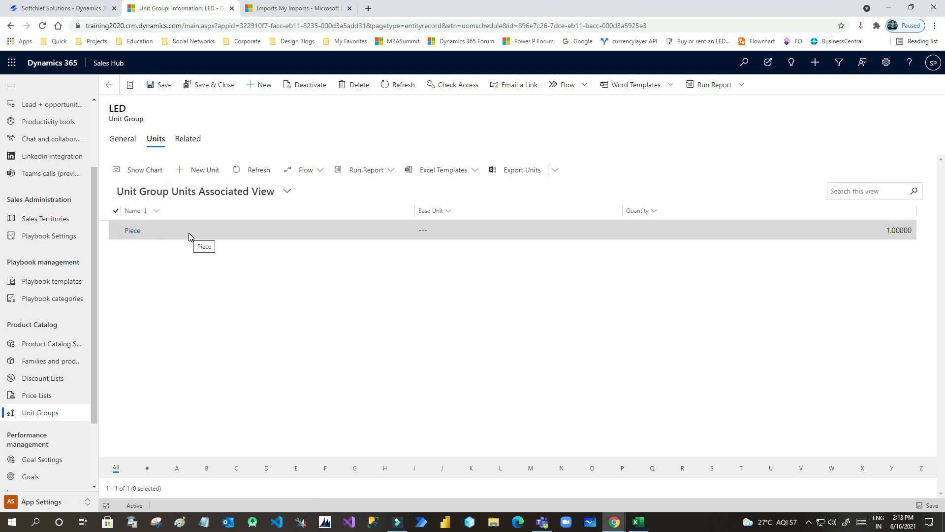
{"action": "double_click", "coordinate": [191, 238]}
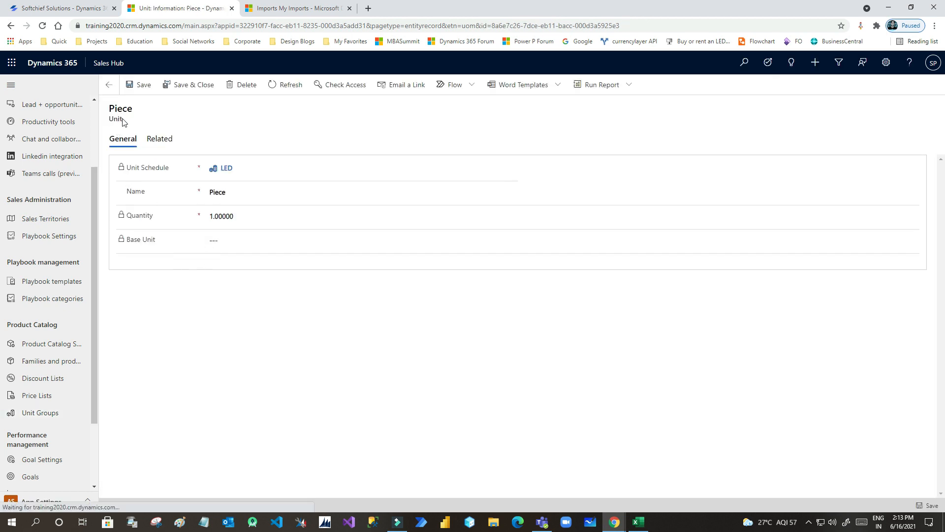
{"action": "left_click", "coordinate": [224, 194]}
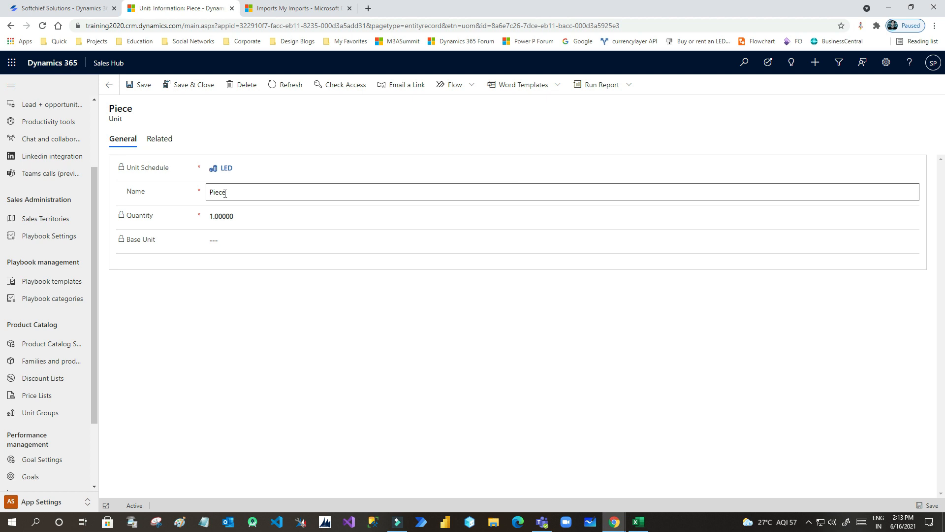
{"action": "double_click", "coordinate": [224, 194]}
{"action": "left_click", "coordinate": [249, 317]}
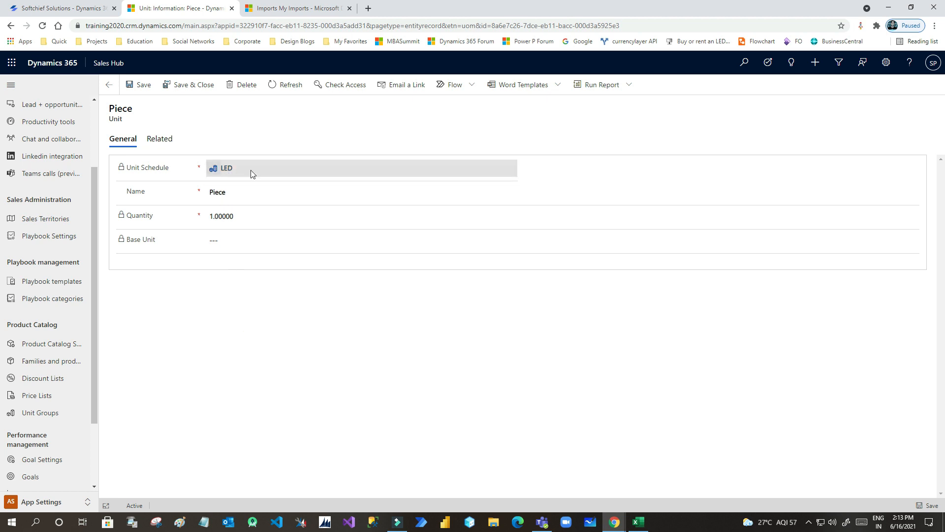
{"action": "left_click", "coordinate": [619, 523]}
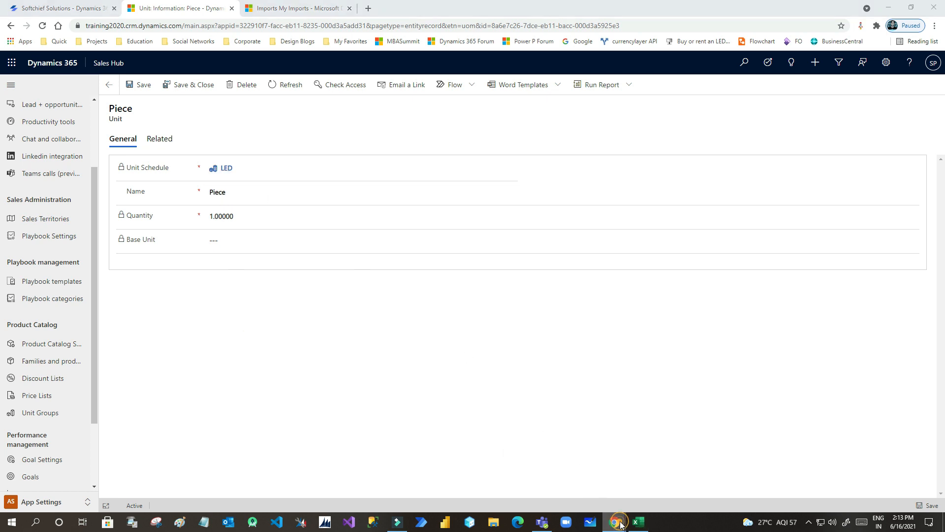
{"action": "left_click", "coordinate": [670, 483]}
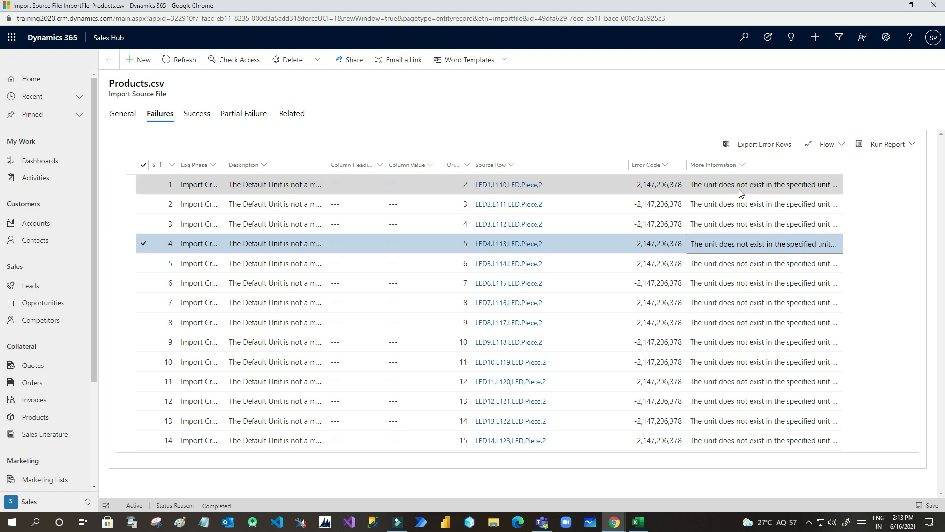
- Widen More Information and Description to read that the unit is not in the unit schedule
{"action": "left_click", "coordinate": [774, 190]}
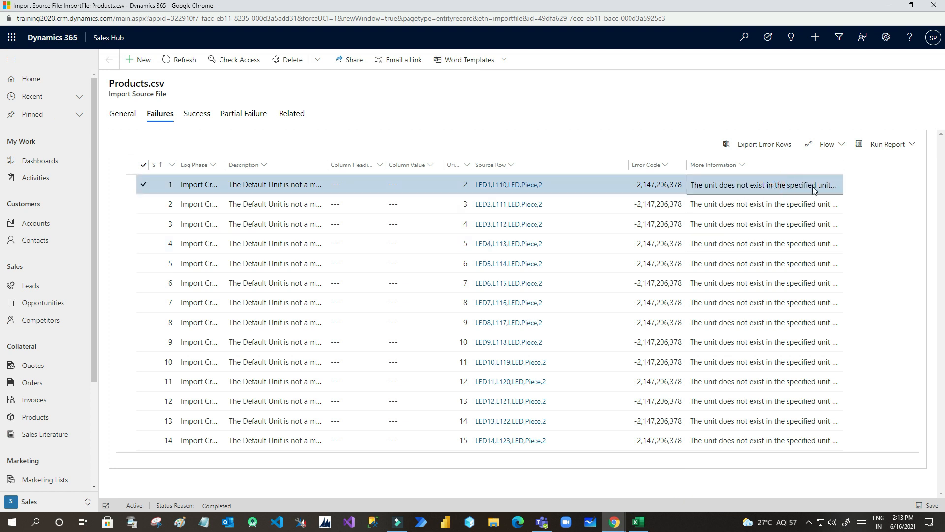
{"action": "left_click_drag", "start_coordinate": [842, 170], "coordinate": [912, 170]}
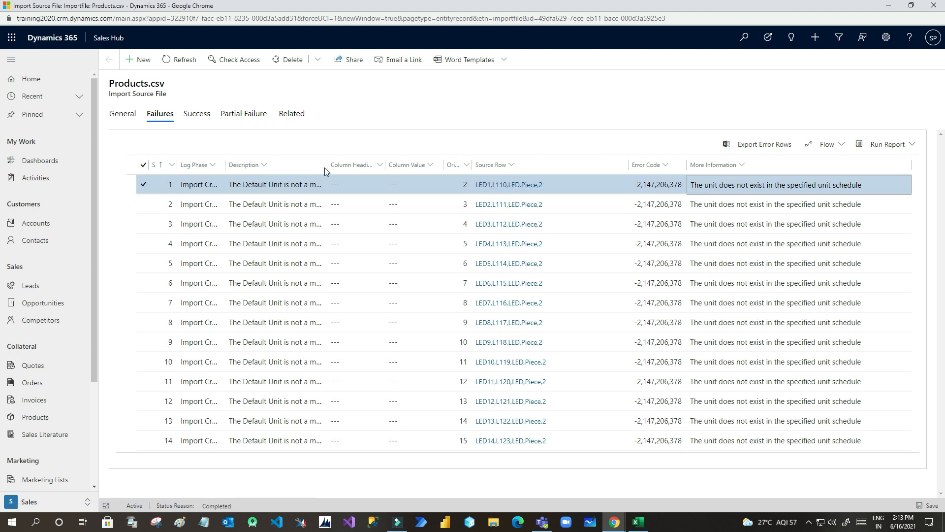
{"action": "left_click_drag", "start_coordinate": [327, 167], "coordinate": [481, 164]}
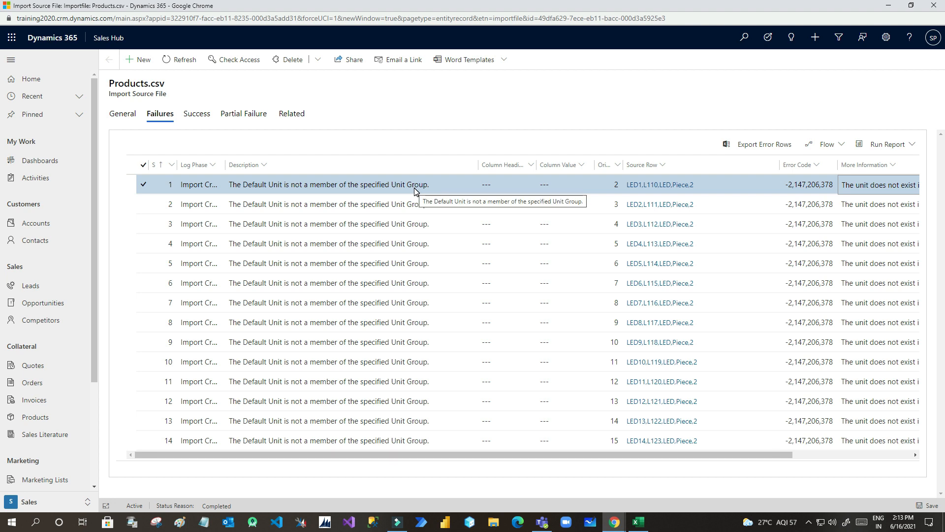
{"action": "left_click_drag", "start_coordinate": [449, 457], "coordinate": [659, 459]}
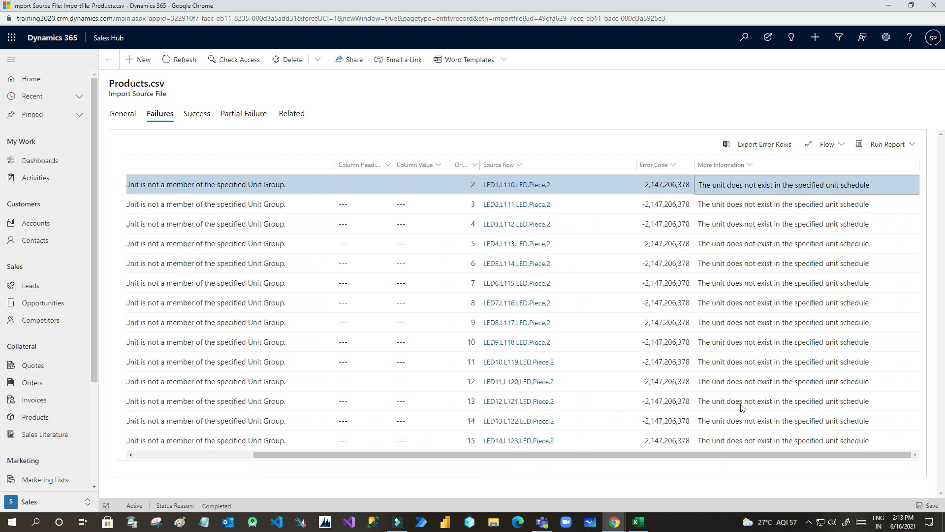
{"action": "left_click", "coordinate": [783, 196]}
{"action": "left_click", "coordinate": [781, 181]}
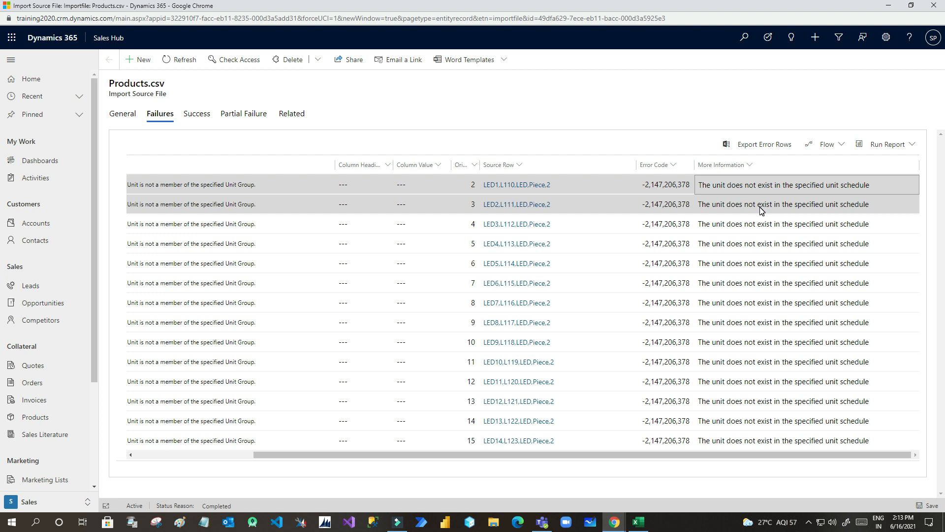
- Rename the Piece unit to 'LED Piece' and save it
{"action": "mouse_move", "coordinate": [614, 522]}
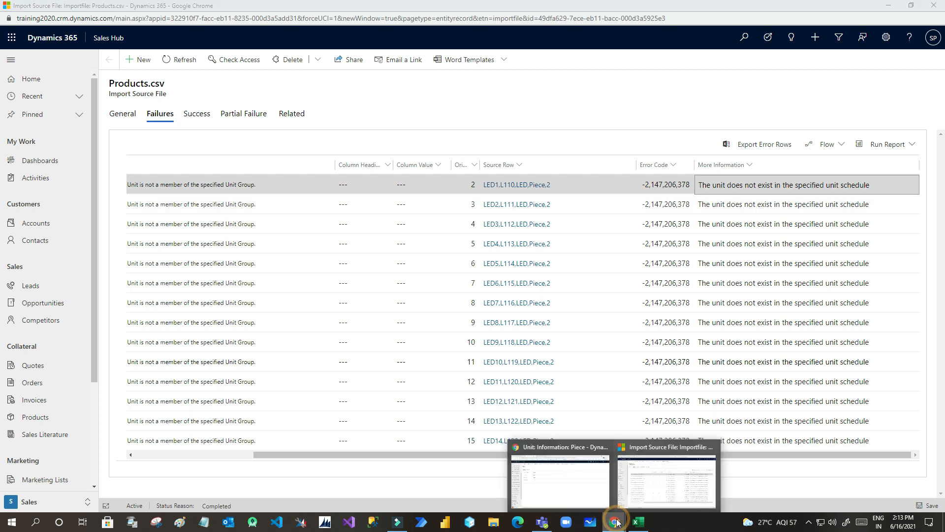
{"action": "left_click", "coordinate": [581, 481]}
{"action": "left_click", "coordinate": [217, 192]}
{"action": "double_click", "coordinate": [217, 190]}
{"action": "left_click_drag", "start_coordinate": [232, 192], "coordinate": [212, 192]}
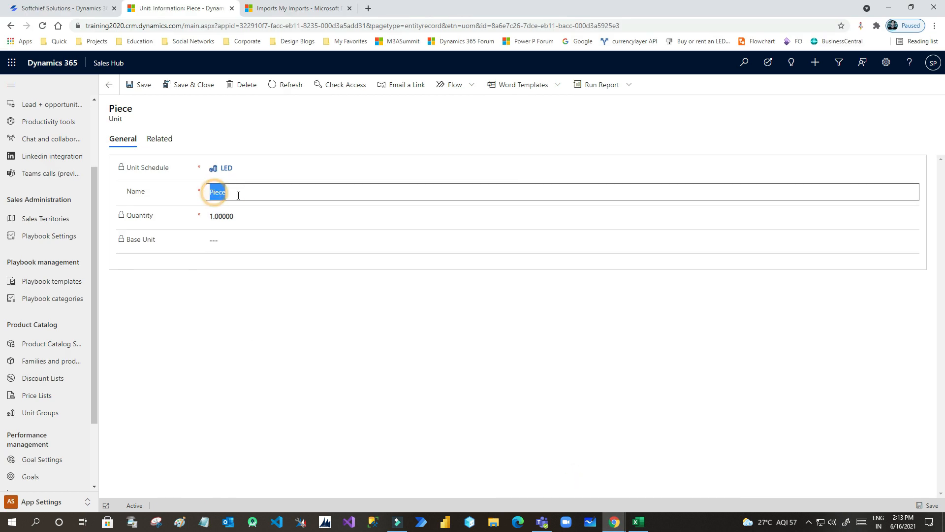
{"action": "left_click", "coordinate": [241, 194]}
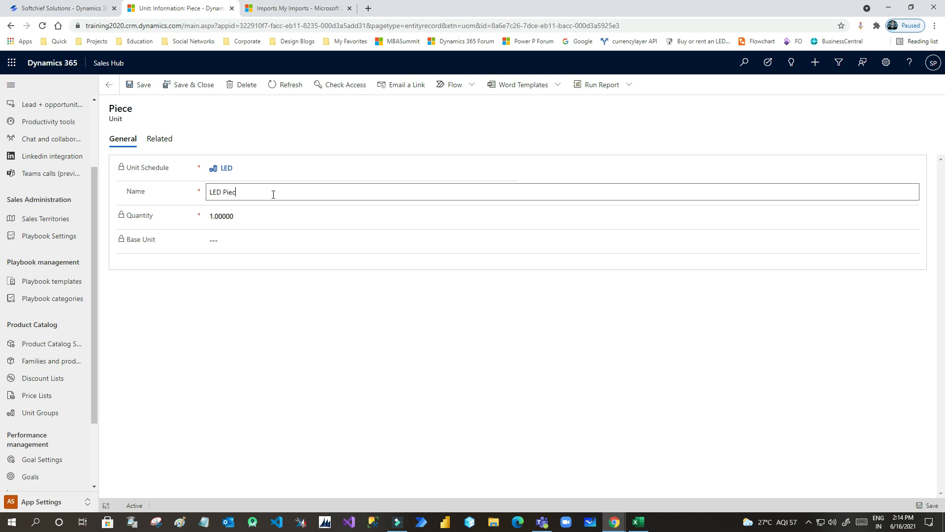
{"action": "left_click", "coordinate": [139, 85]}
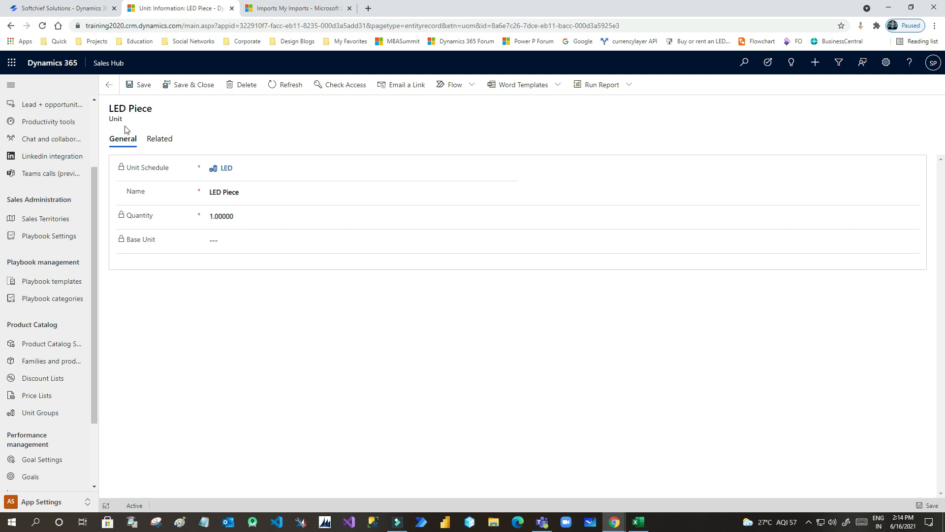
- Return to the LED unit group's General details, then switch to the Products.csv spreadsheet
{"action": "left_click", "coordinate": [109, 85]}
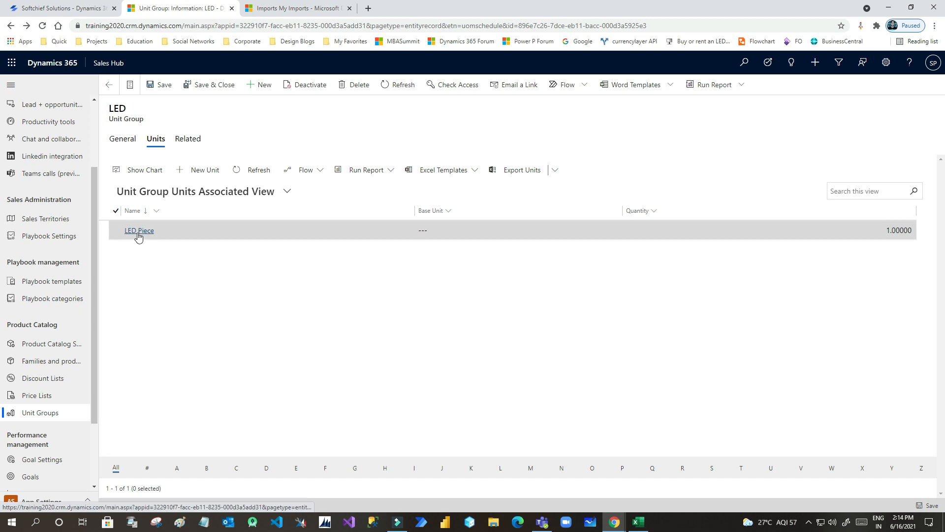
{"action": "left_click", "coordinate": [126, 141]}
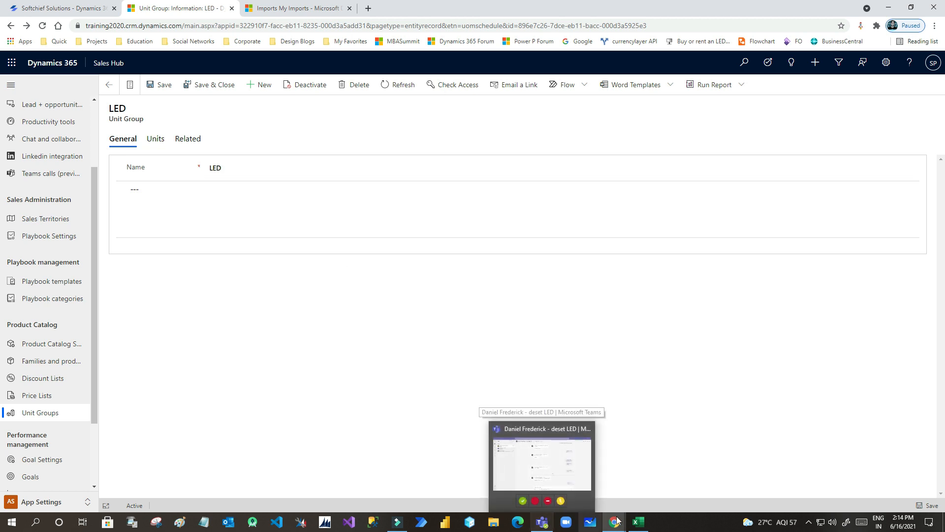
{"action": "left_click", "coordinate": [639, 522]}
- Change cell D2's Default Unit from Piece to 'LED Piece'
{"action": "left_click", "coordinate": [422, 164]}
{"action": "double_click", "coordinate": [400, 164]}
{"action": "left_click", "coordinate": [368, 166]}
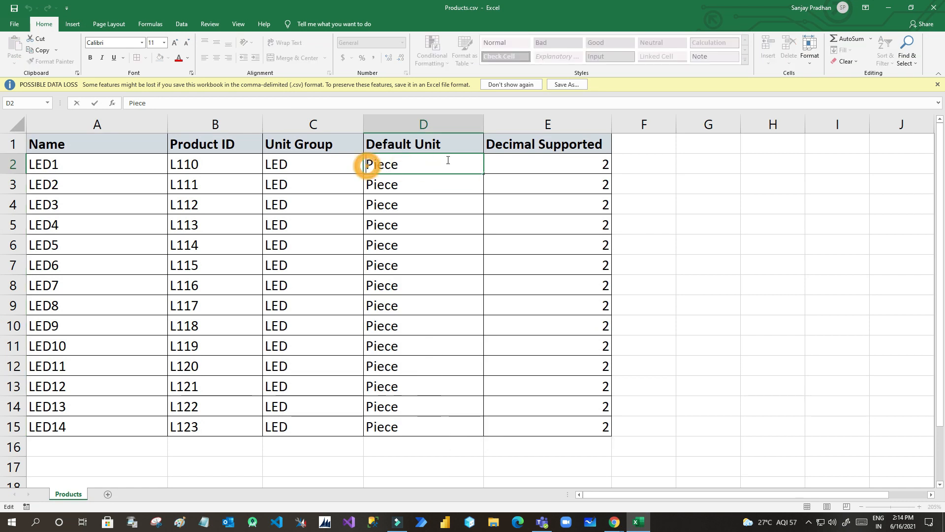
{"action": "type", "text": "LESD"}
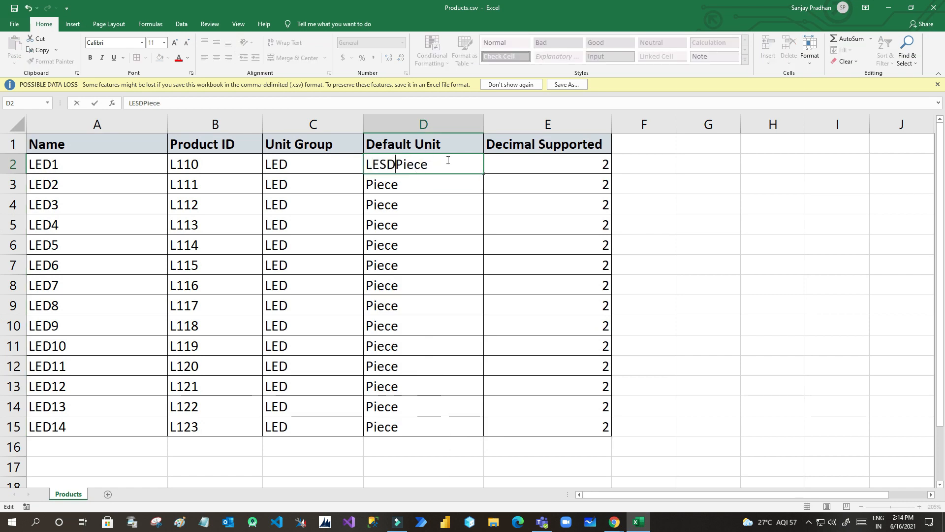
{"action": "key", "text": "BackSpace"}
{"action": "key", "text": "BackSpace"}
{"action": "type", "text": "D"}
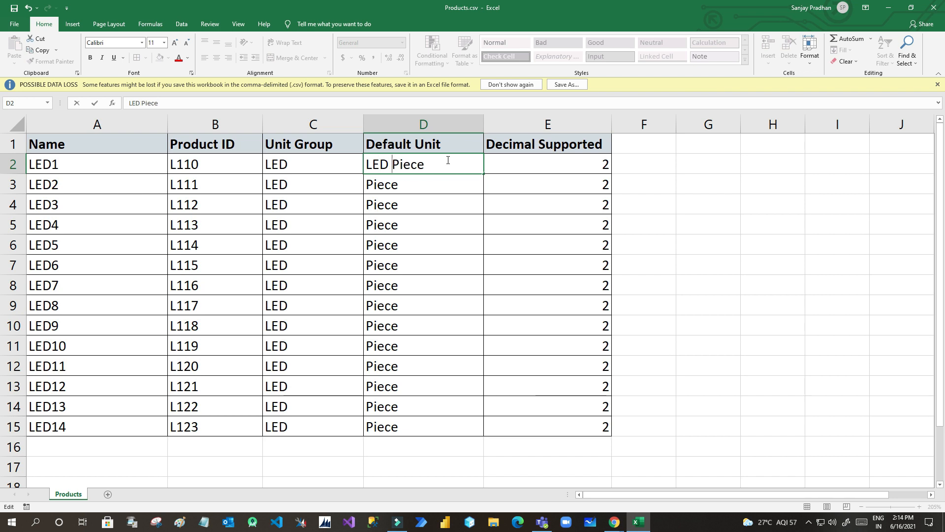
{"action": "left_click", "coordinate": [458, 229]}
- Fill LED Piece down column D through row 15, then bring back the import failures page
{"action": "left_click", "coordinate": [463, 171]}
{"action": "left_click", "coordinate": [485, 172]}
{"action": "left_click", "coordinate": [481, 172]}
{"action": "double_click", "coordinate": [481, 173]}
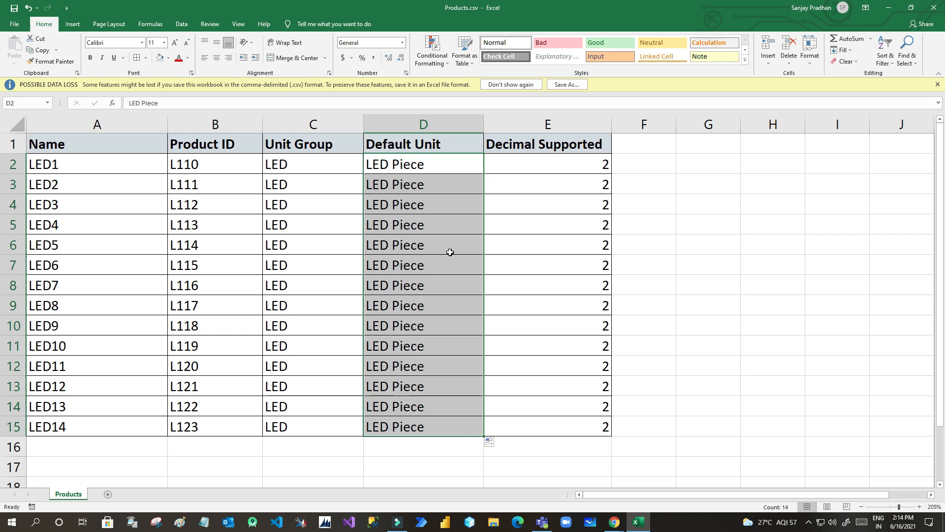
{"action": "left_click", "coordinate": [451, 372]}
{"action": "left_click_drag", "start_coordinate": [416, 165], "coordinate": [415, 384]}
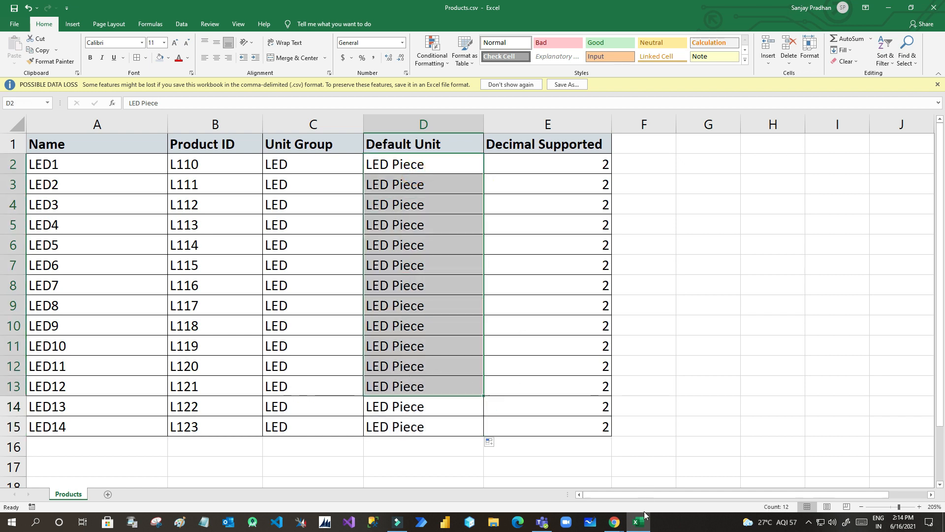
{"action": "left_click", "coordinate": [614, 521]}
{"action": "left_click", "coordinate": [654, 475]}
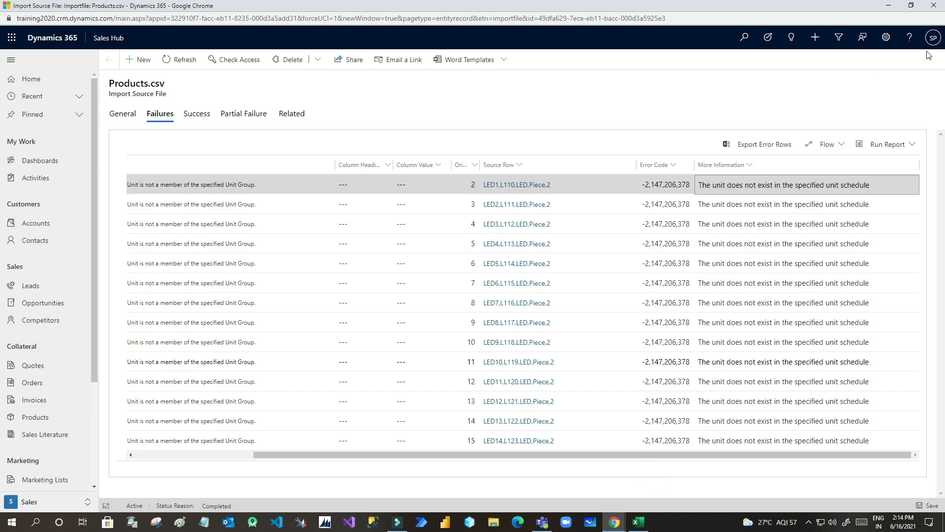
- Close the import failures window and return to the My Imports list
{"action": "left_click", "coordinate": [937, 11]}
{"action": "left_click", "coordinate": [616, 522]}
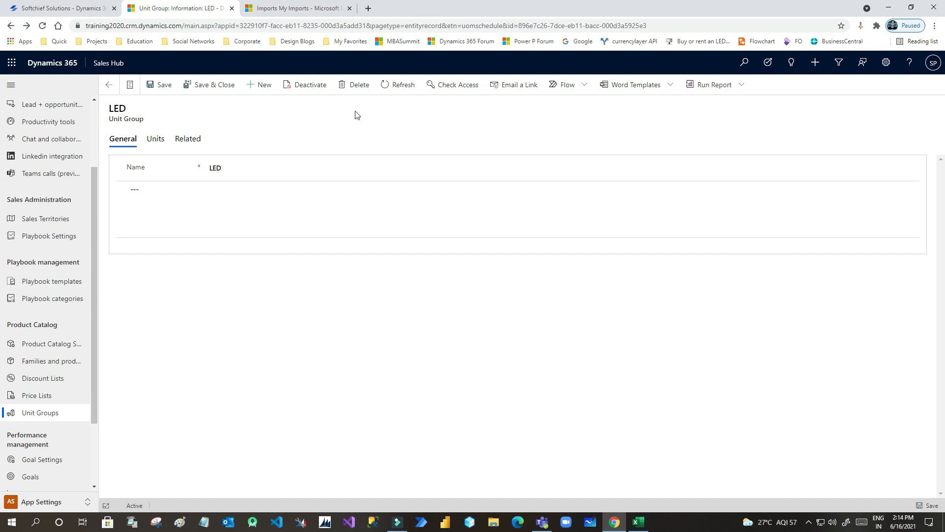
{"action": "left_click", "coordinate": [275, 7]}
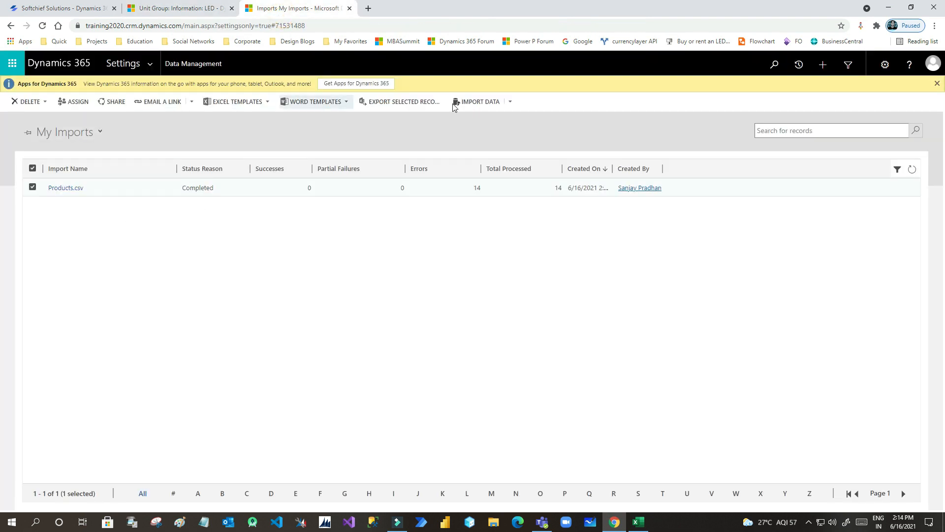
- Start a new data import, upload Products.csv and advance to the Select Data Map step
{"action": "left_click", "coordinate": [480, 102]}
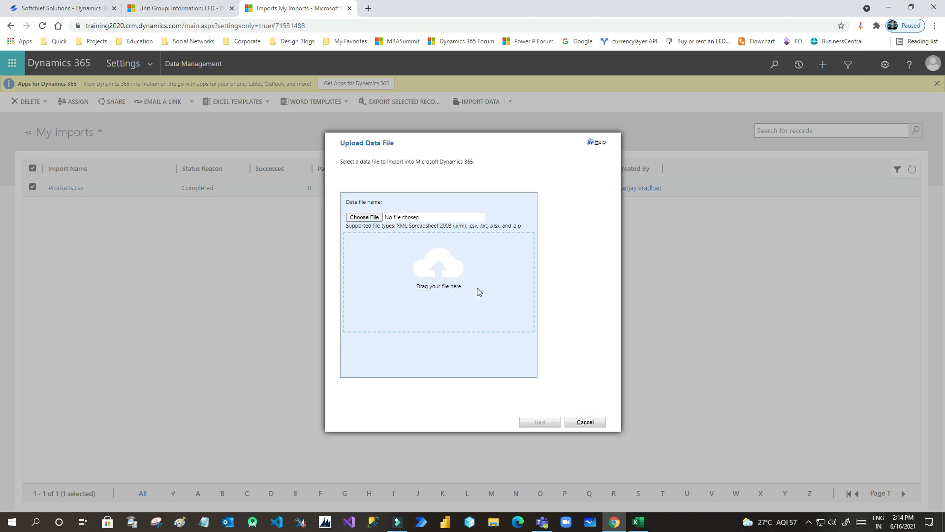
{"action": "left_click", "coordinate": [377, 217]}
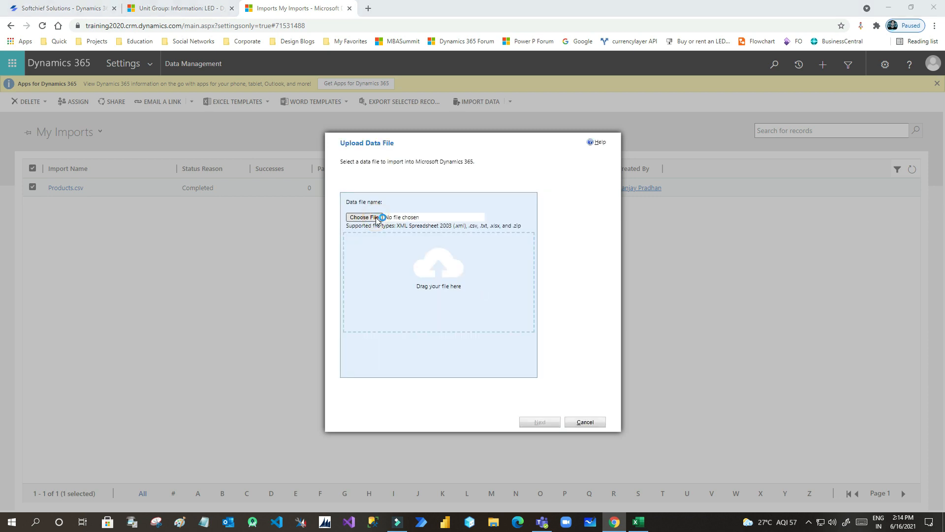
{"action": "double_click", "coordinate": [134, 71]}
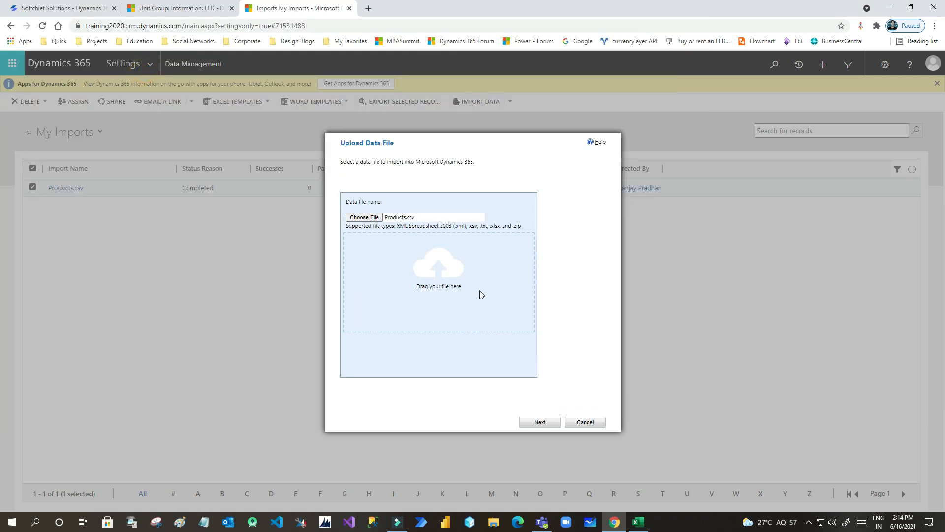
{"action": "left_click", "coordinate": [541, 422]}
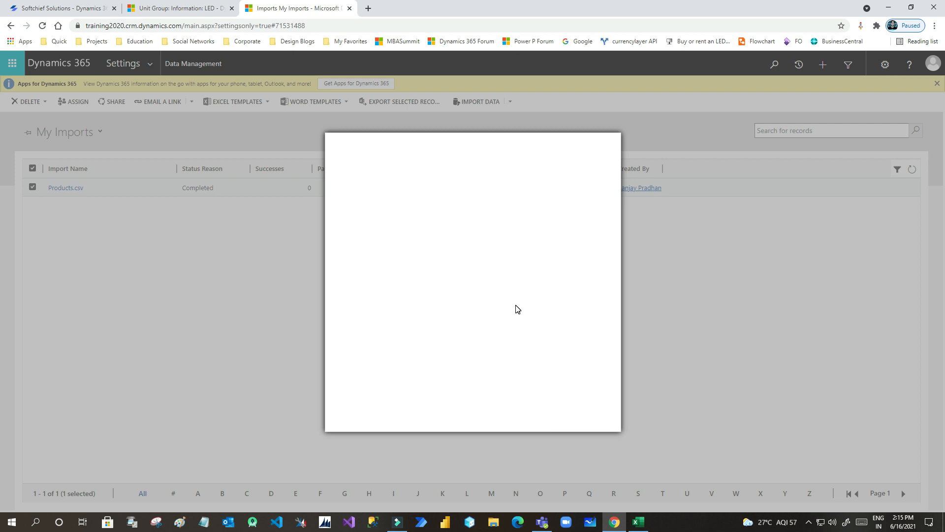
{"action": "left_click", "coordinate": [544, 424]}
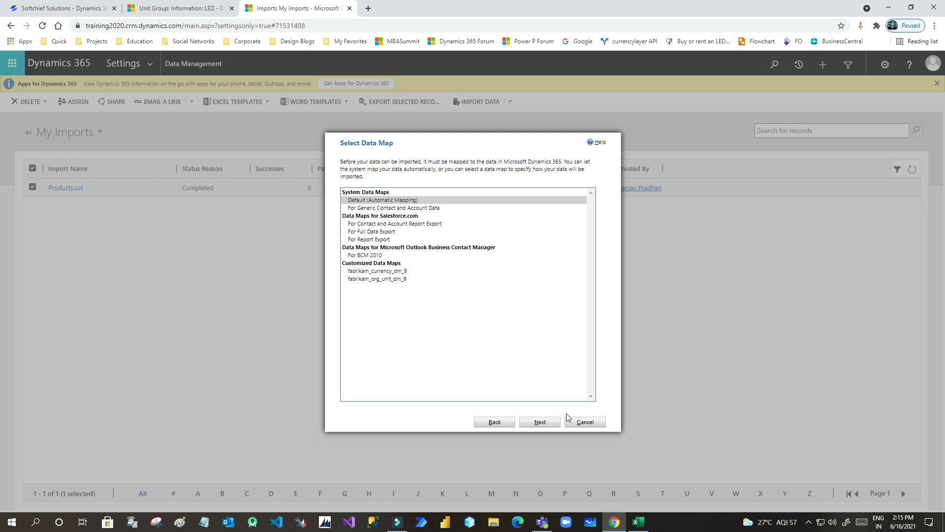
- Keep the default automatic data map and set Product as the target record type
{"action": "left_click", "coordinate": [540, 424]}
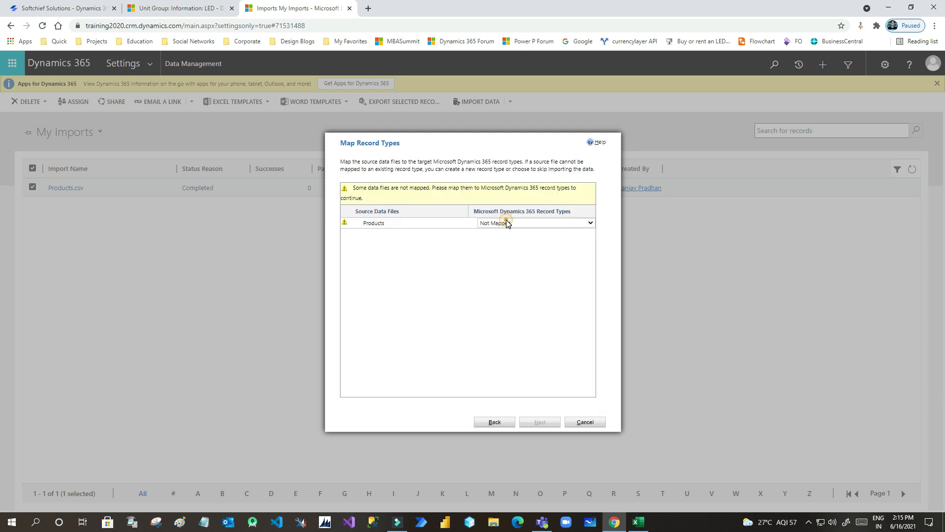
{"action": "left_click", "coordinate": [506, 221]}
{"action": "type", "text": "ource"}
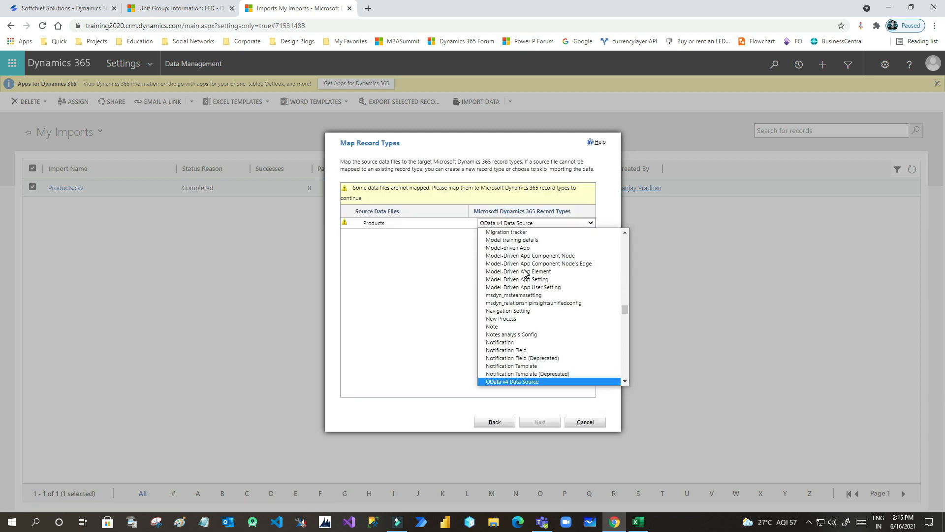
{"action": "type", "text": "prod"}
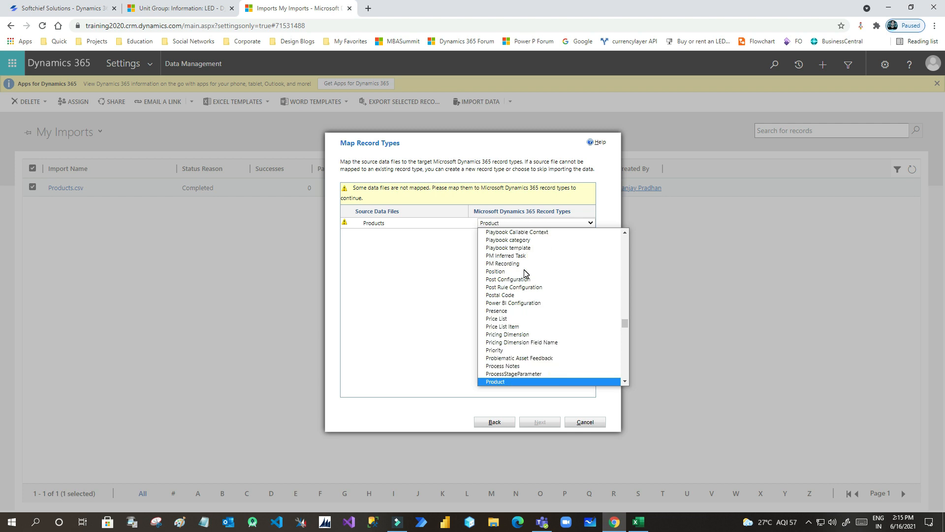
{"action": "key", "text": "Return"}
{"action": "left_click", "coordinate": [541, 423]}
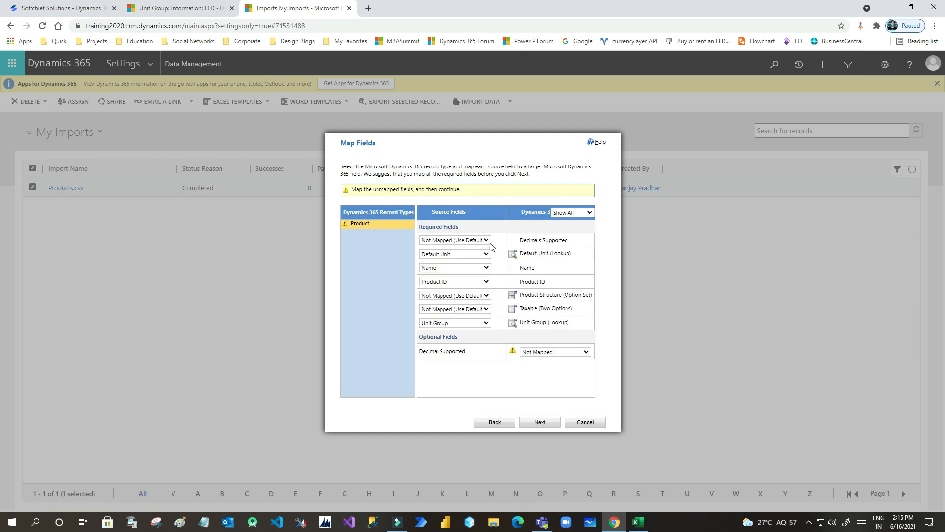
- Map Decimal Supported to Decimals Supported, keep Unit Group mapped, and accept the unmapped-fields warning
{"action": "left_click", "coordinate": [476, 241]}
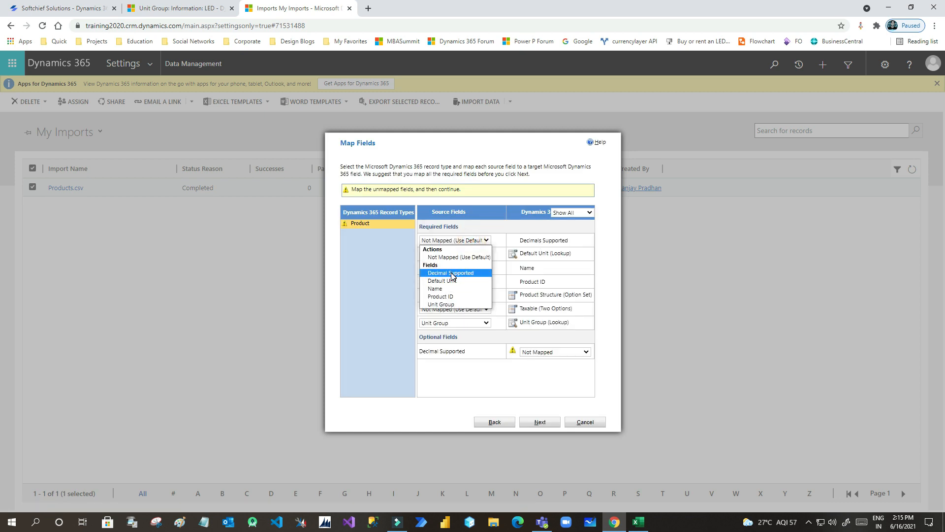
{"action": "left_click", "coordinate": [452, 274]}
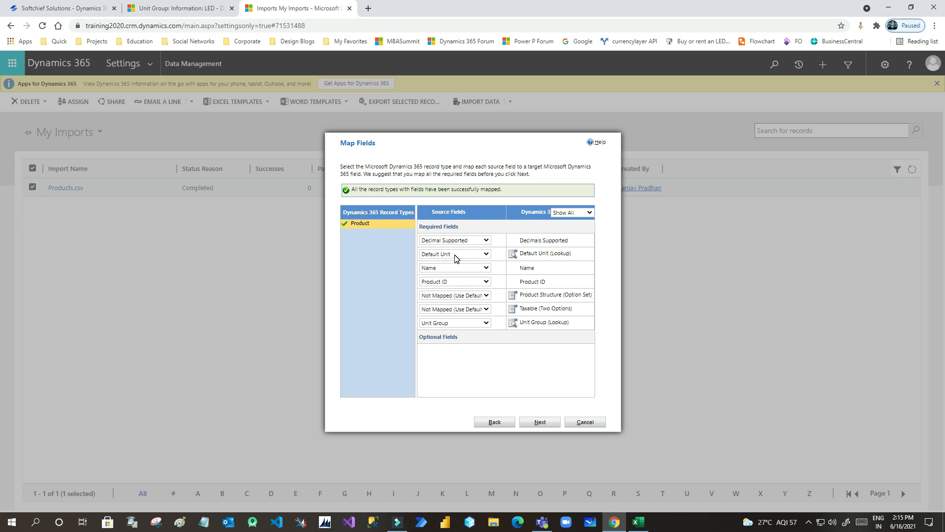
{"action": "left_click_drag", "start_coordinate": [531, 253], "coordinate": [563, 253]}
{"action": "left_click", "coordinate": [469, 323]}
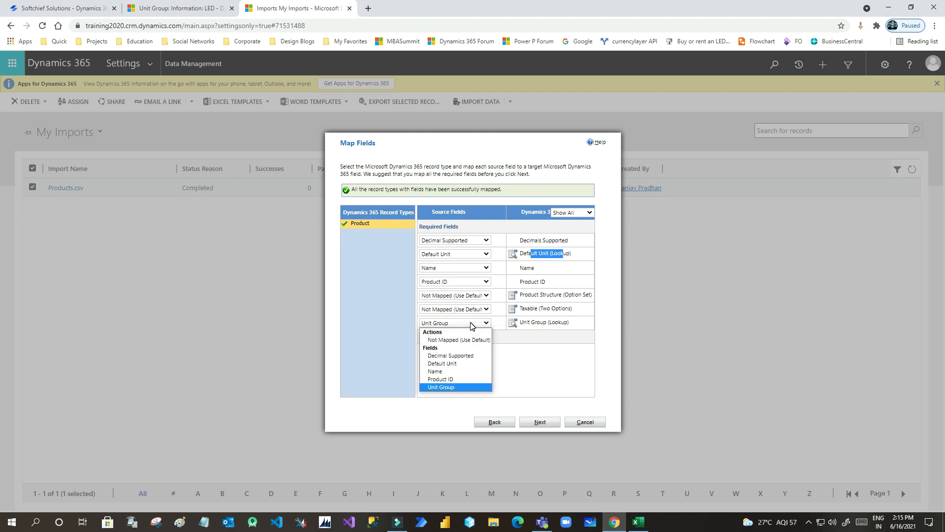
{"action": "left_click", "coordinate": [452, 387]}
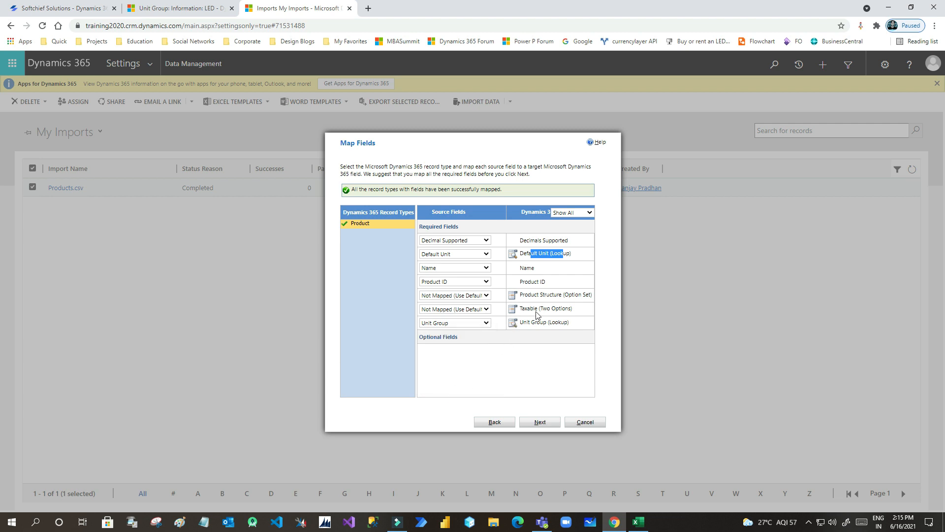
{"action": "left_click", "coordinate": [484, 296]}
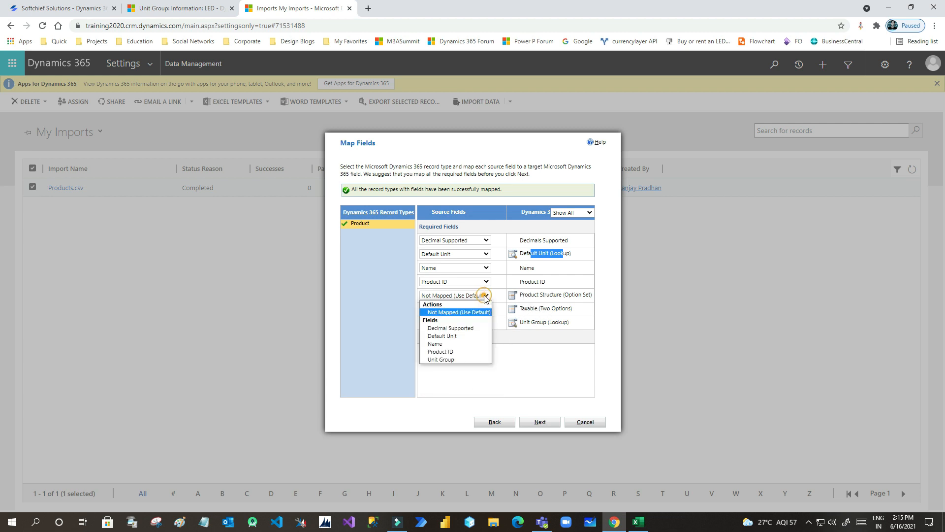
{"action": "left_click", "coordinate": [482, 296]}
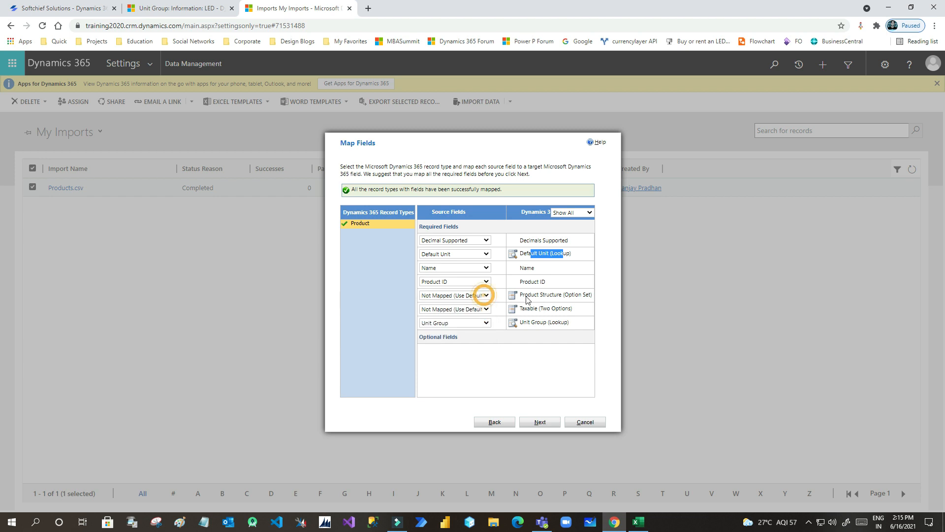
{"action": "left_click", "coordinate": [539, 422]}
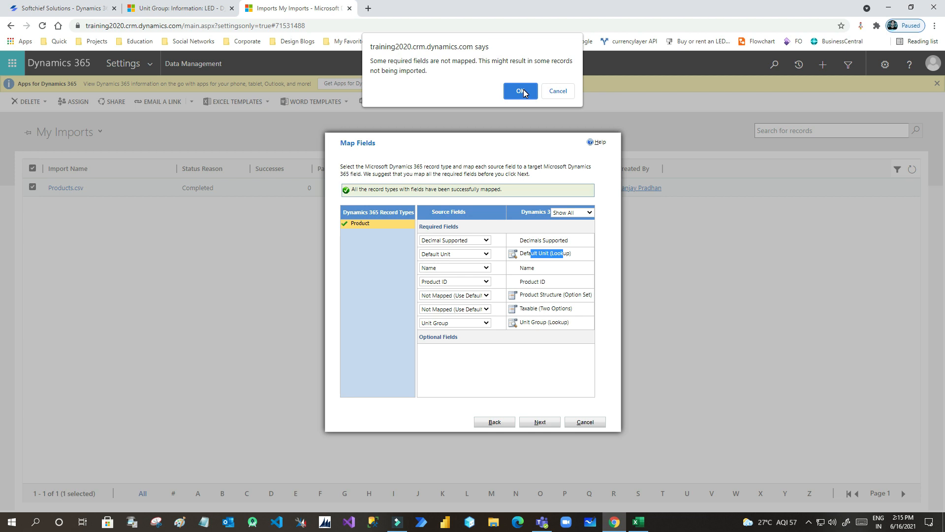
{"action": "left_click", "coordinate": [523, 91]}
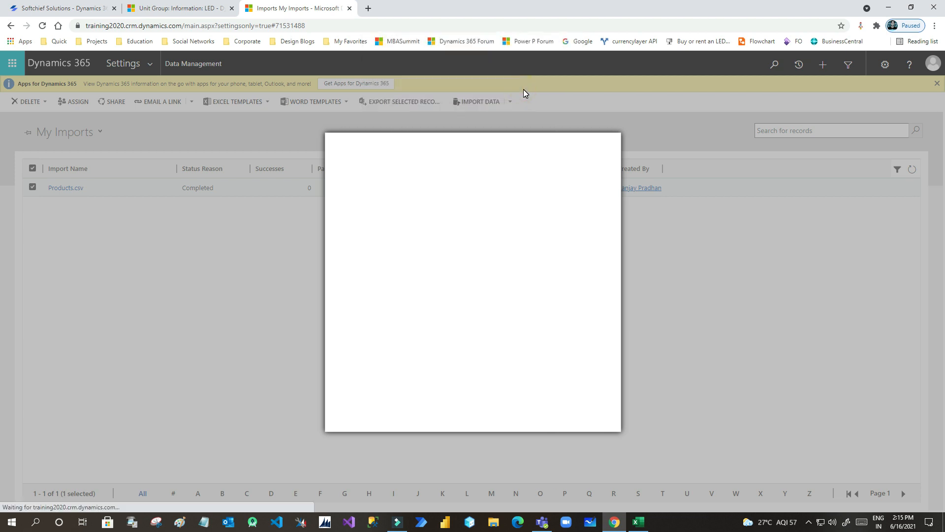
- Submit the Products.csv import and refresh My Imports until it shows Completed with 14 successes
{"action": "left_click", "coordinate": [544, 424]}
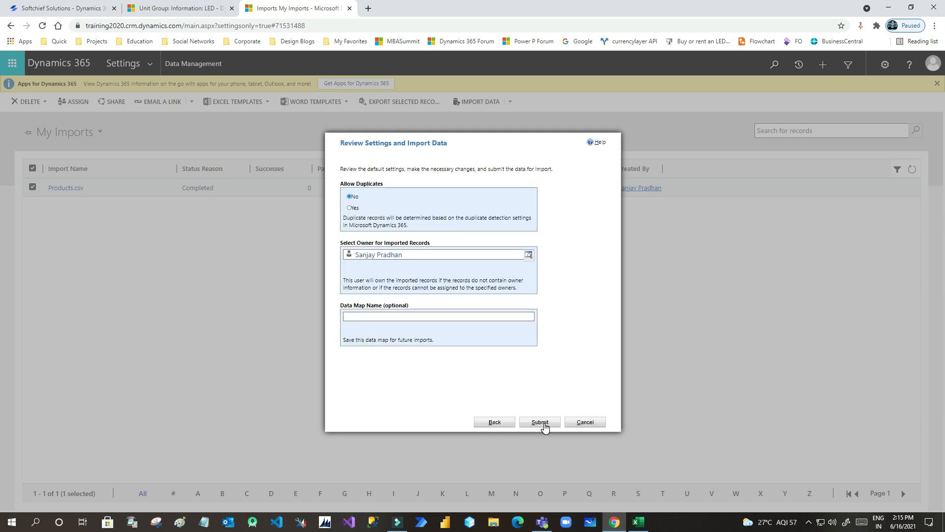
{"action": "left_click", "coordinate": [543, 424]}
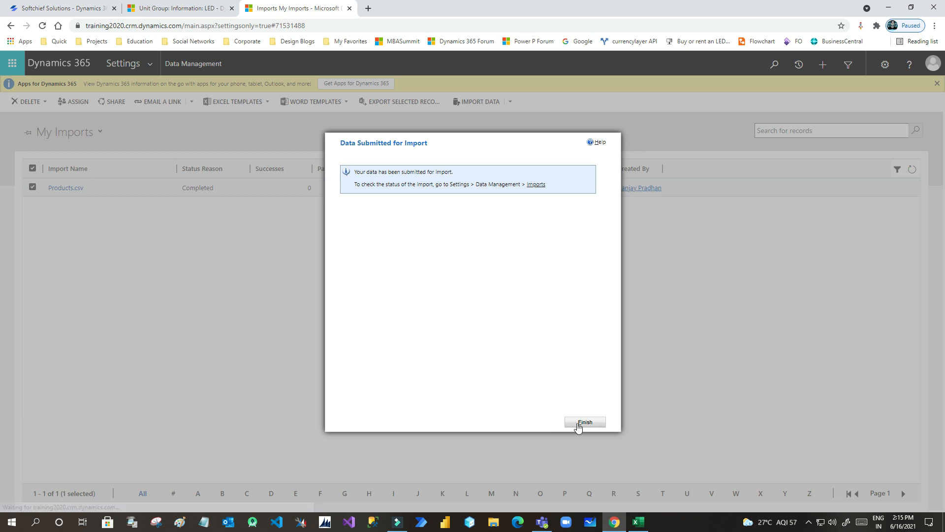
{"action": "left_click", "coordinate": [585, 422]}
{"action": "left_click", "coordinate": [341, 189]}
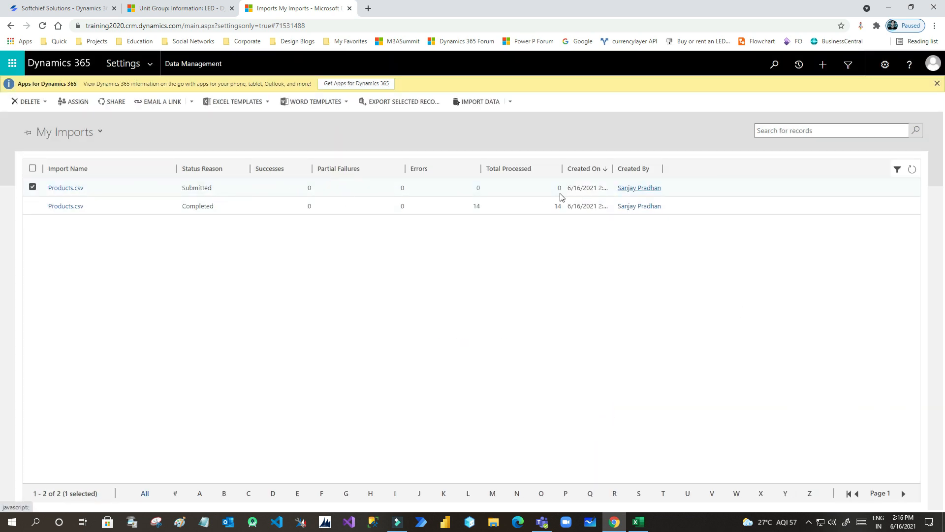
{"action": "left_click", "coordinate": [911, 170]}
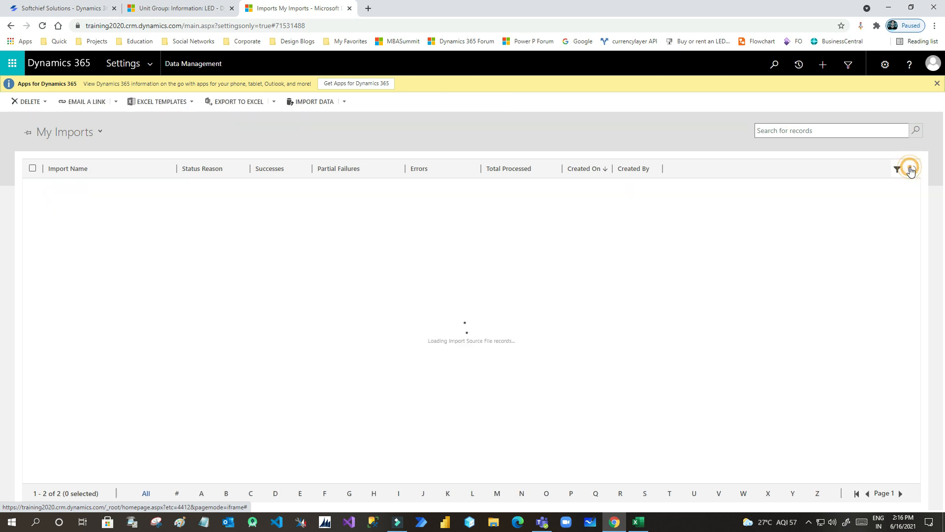
{"action": "left_click", "coordinate": [911, 169]}
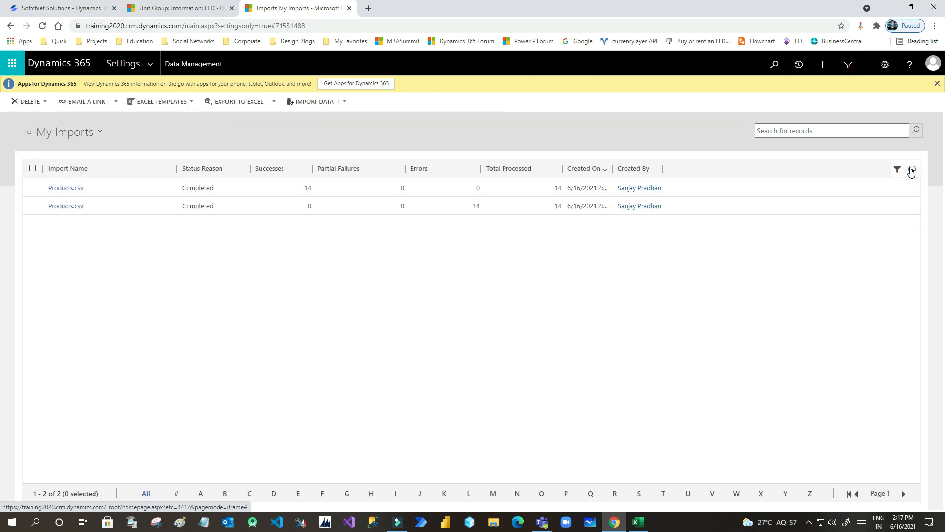
{"action": "left_click", "coordinate": [287, 187]}
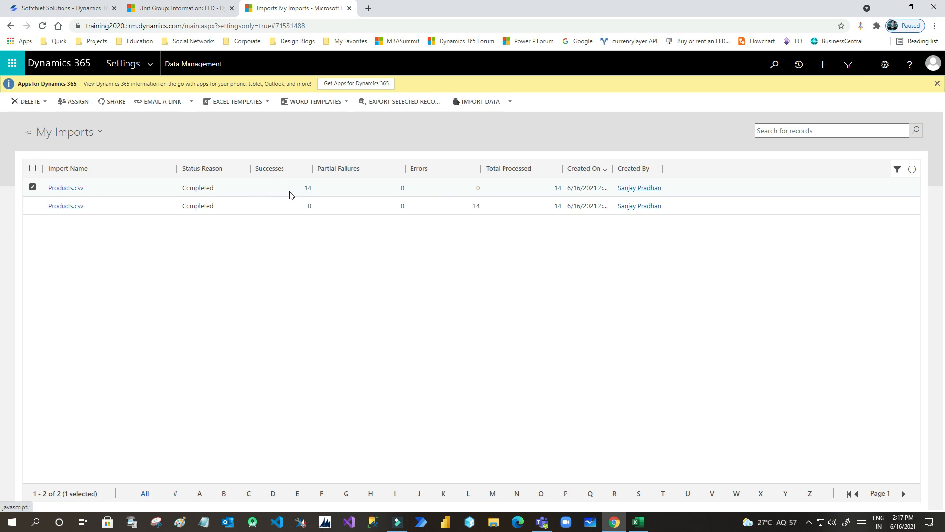
- Open Sales > Products and switch to the All Products, Families & Bundles view
{"action": "left_click", "coordinate": [199, 7]}
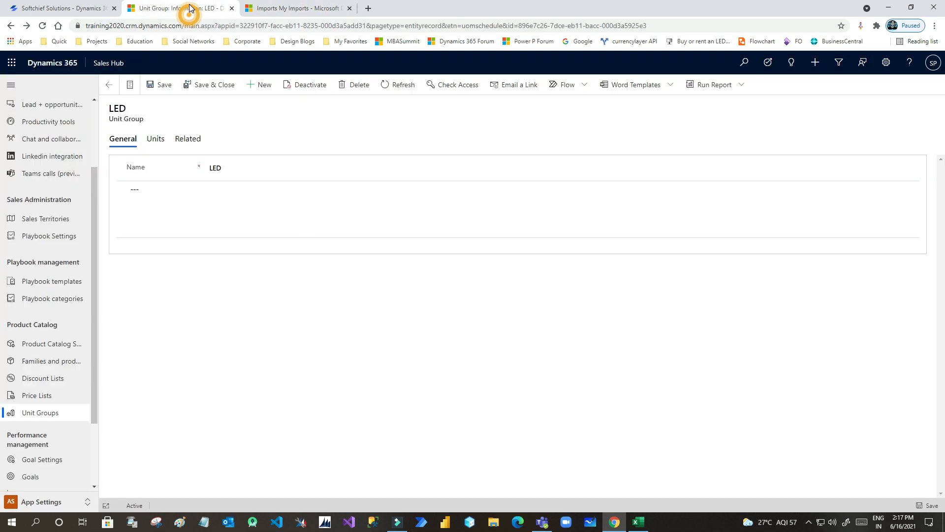
{"action": "left_click", "coordinate": [45, 500]}
{"action": "left_click", "coordinate": [53, 415]}
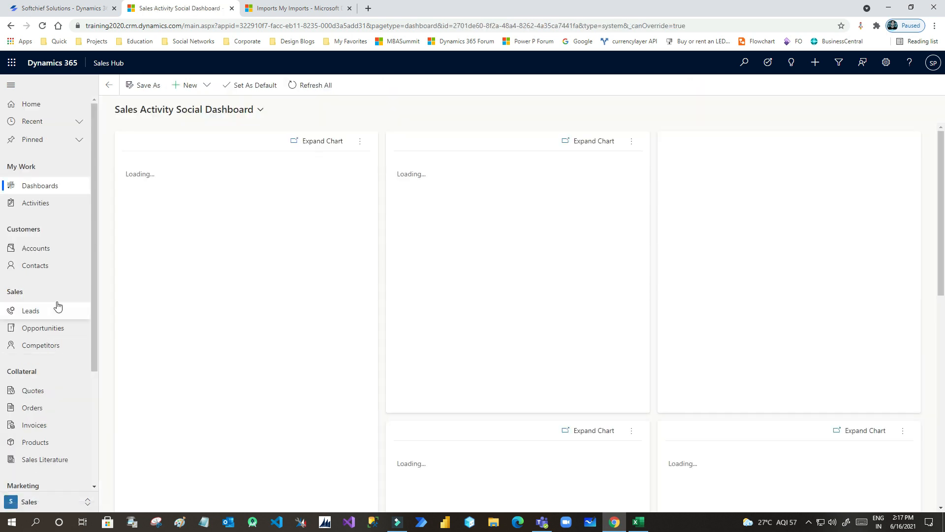
{"action": "left_click", "coordinate": [41, 442]}
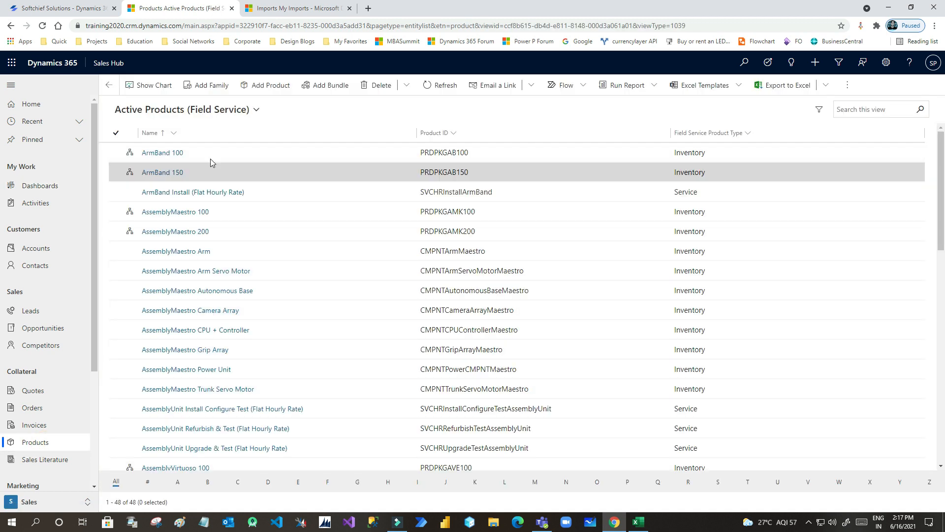
{"action": "left_click", "coordinate": [236, 110]}
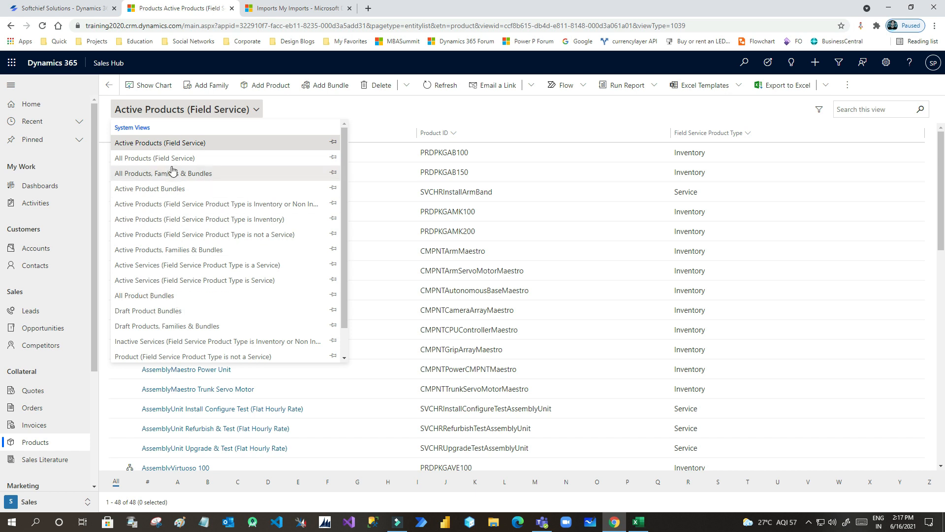
{"action": "scroll", "coordinate": [176, 258], "scroll_direction": "down", "scroll_amount": 1}
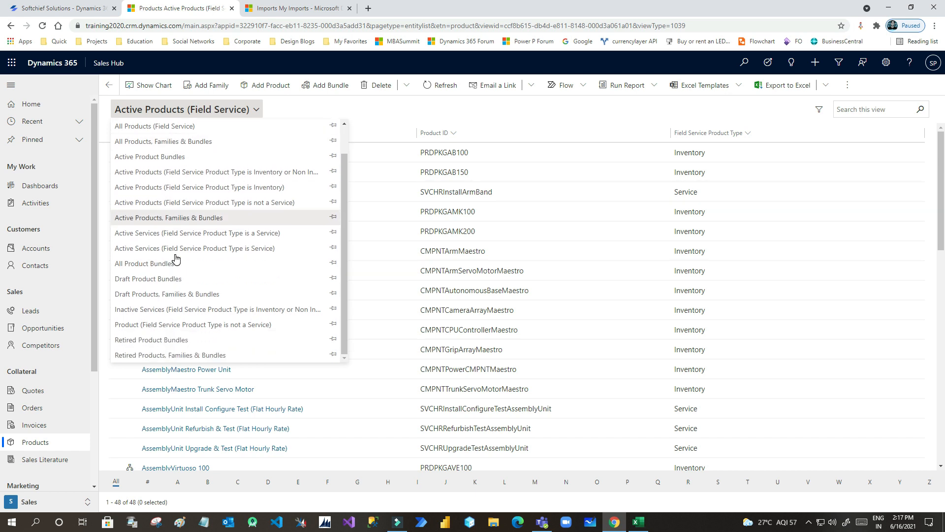
{"action": "left_click", "coordinate": [158, 147]}
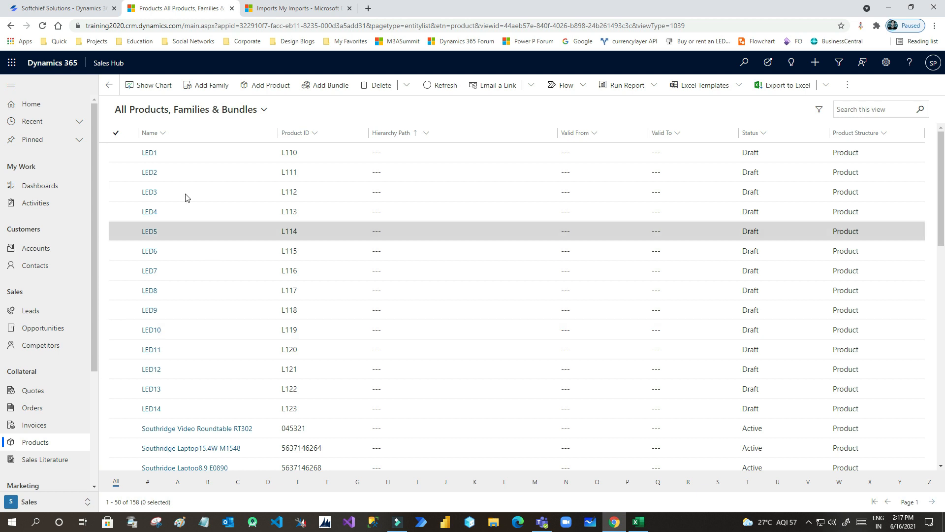
- Select the fourteen imported products LED1 through LED14 in the grid
{"action": "left_click", "coordinate": [117, 152]}
{"action": "left_click", "coordinate": [118, 174]}
{"action": "left_click", "coordinate": [122, 193]}
{"action": "left_click", "coordinate": [126, 212]}
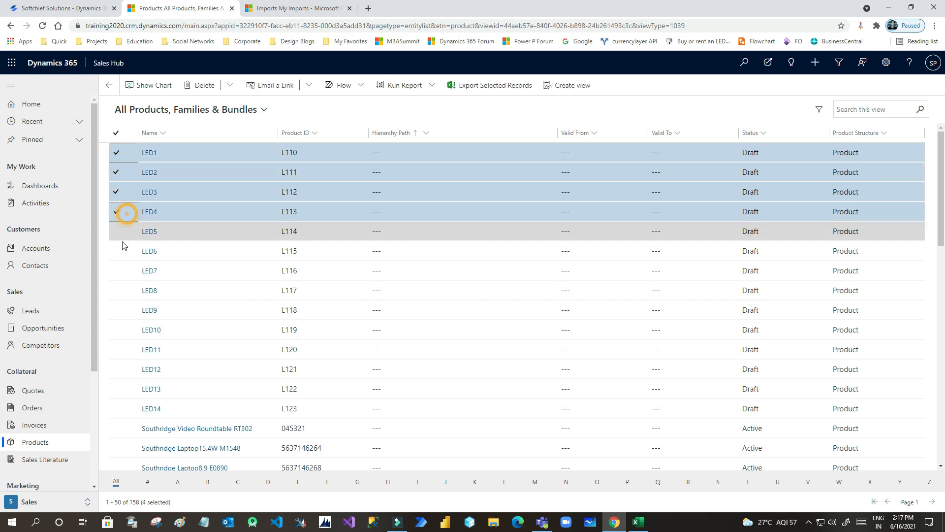
{"action": "left_click", "coordinate": [122, 244]}
{"action": "left_click", "coordinate": [122, 268]}
{"action": "left_click", "coordinate": [122, 232]}
{"action": "left_click", "coordinate": [117, 291]}
{"action": "left_click", "coordinate": [117, 310]}
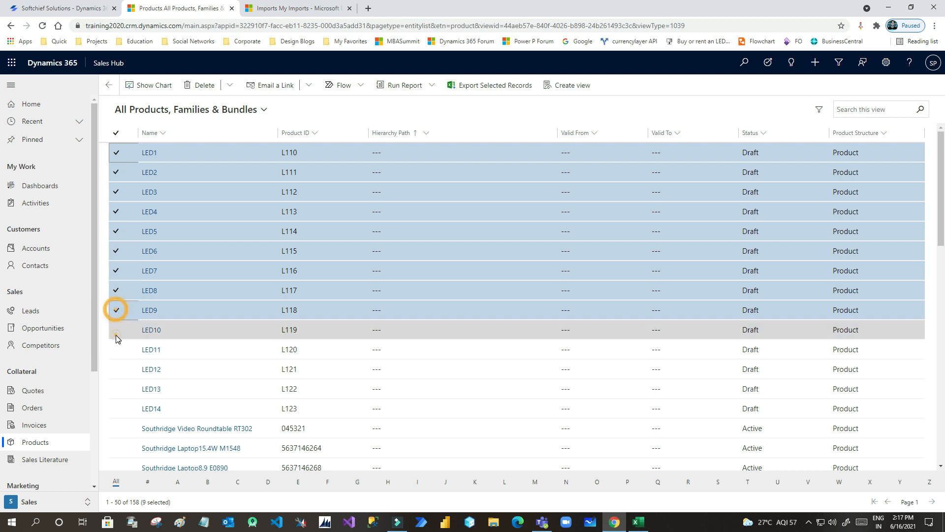
{"action": "left_click", "coordinate": [117, 330]}
{"action": "left_click", "coordinate": [117, 350]}
{"action": "left_click", "coordinate": [117, 370]}
{"action": "left_click", "coordinate": [117, 389]}
{"action": "left_click", "coordinate": [117, 408]}
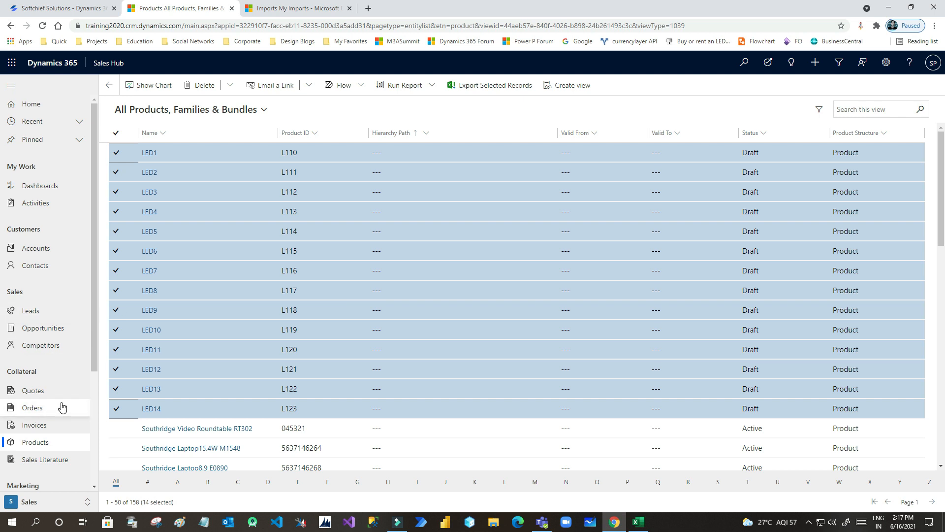
{"action": "scroll", "coordinate": [61, 428], "scroll_direction": "down", "scroll_amount": 3}
- In App Settings > Unit Groups, view the LCD unit group's related units
{"action": "left_click", "coordinate": [39, 502]}
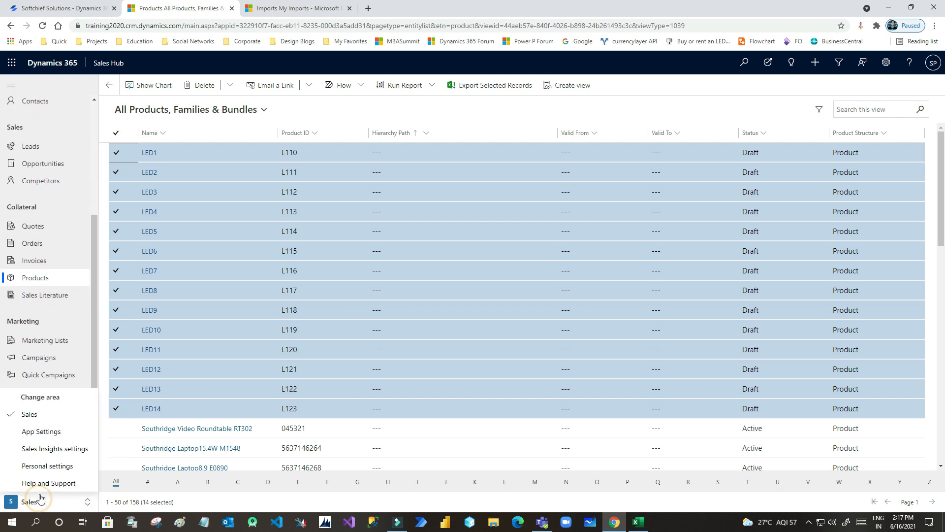
{"action": "left_click", "coordinate": [47, 435]}
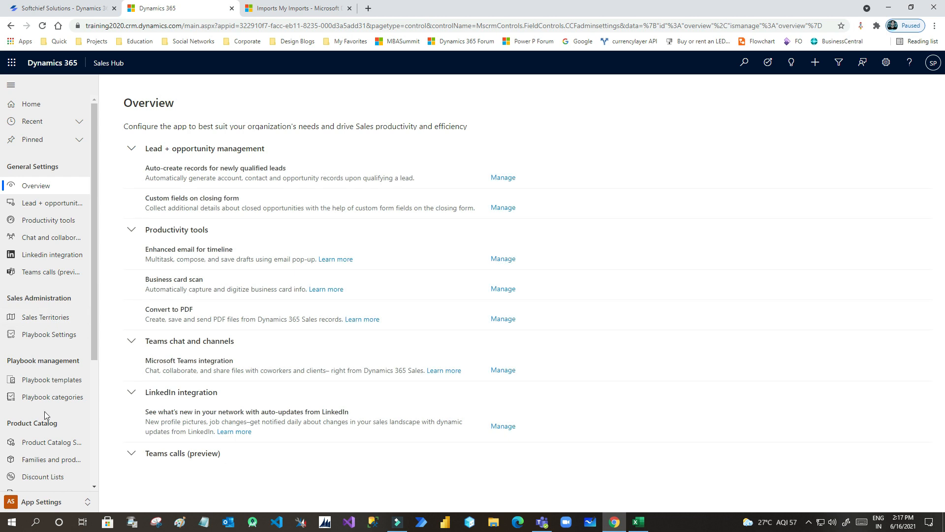
{"action": "scroll", "coordinate": [48, 276], "scroll_direction": "down", "scroll_amount": 3}
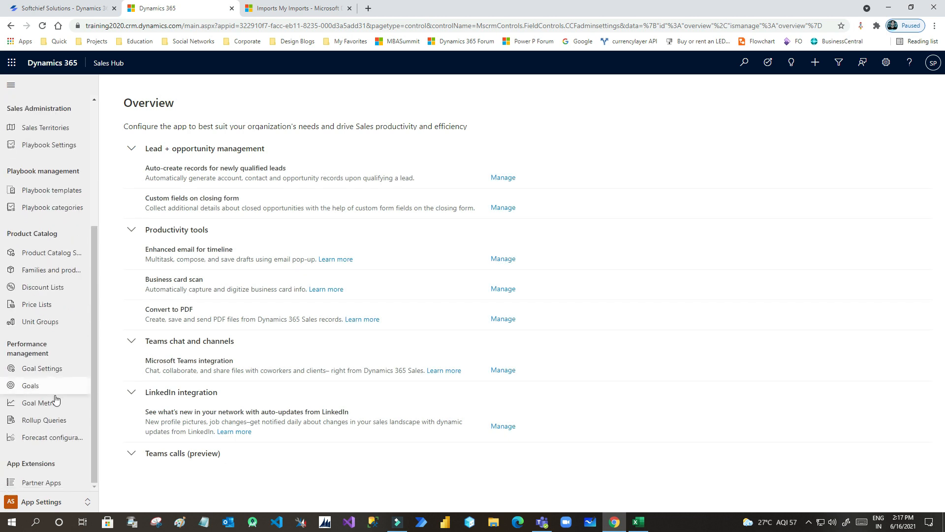
{"action": "left_click", "coordinate": [46, 323]}
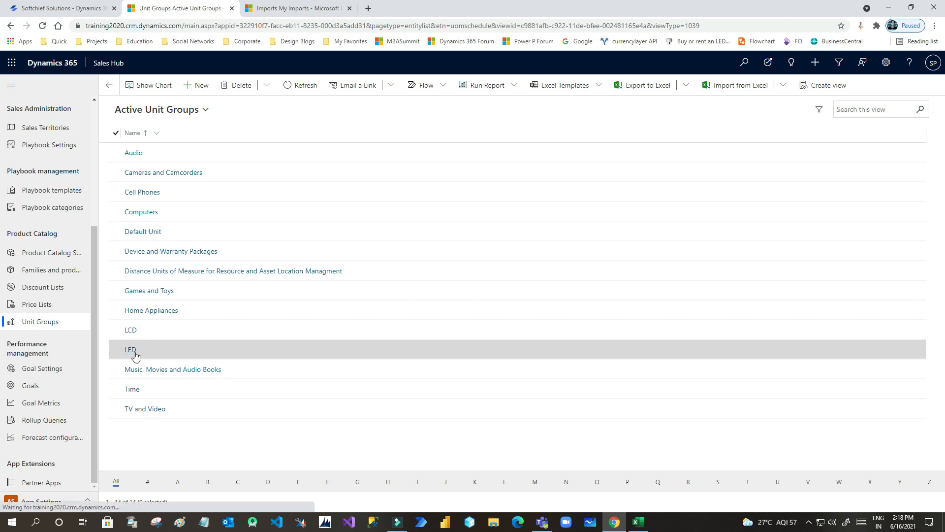
{"action": "left_click", "coordinate": [147, 331]}
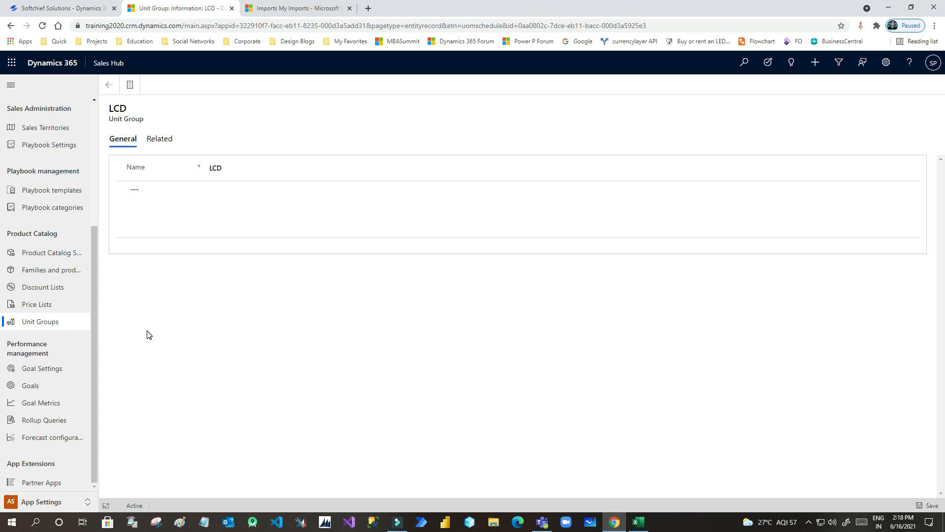
{"action": "left_click", "coordinate": [159, 139]}
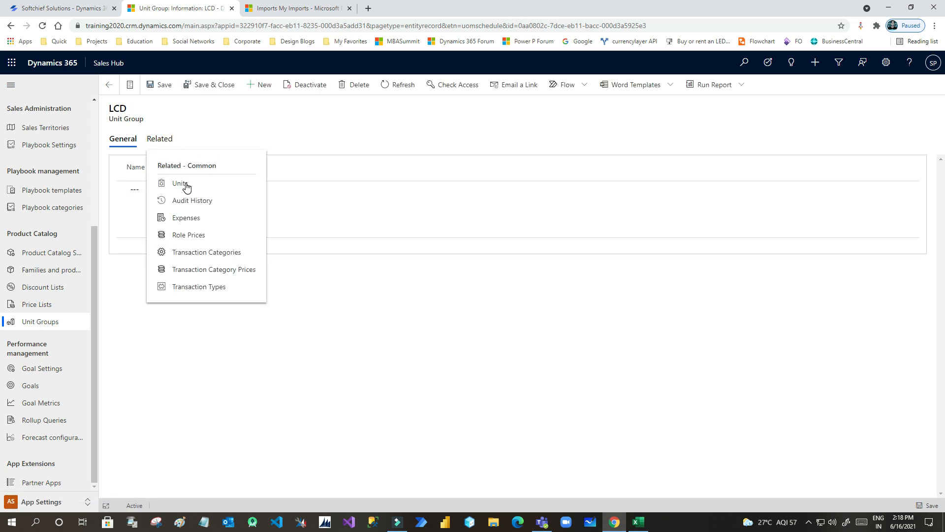
{"action": "left_click", "coordinate": [180, 183]}
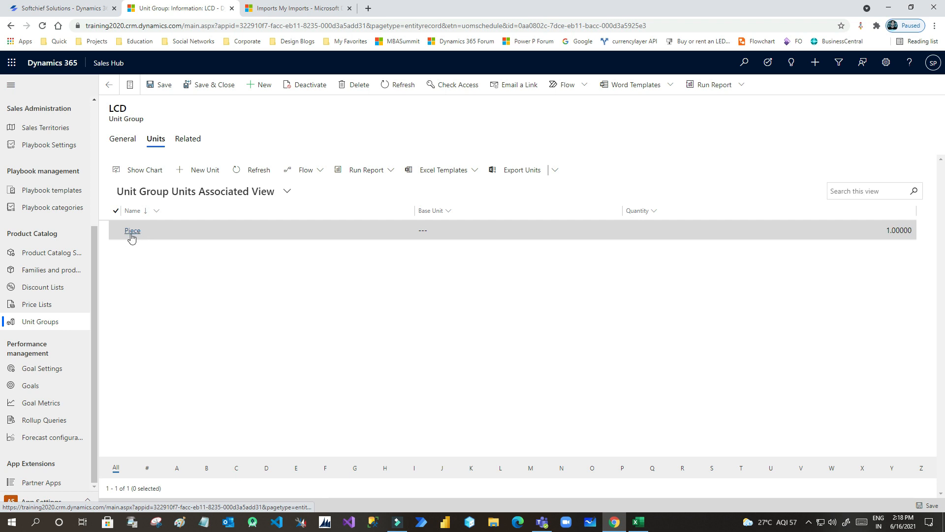
{"action": "left_click", "coordinate": [111, 97]}
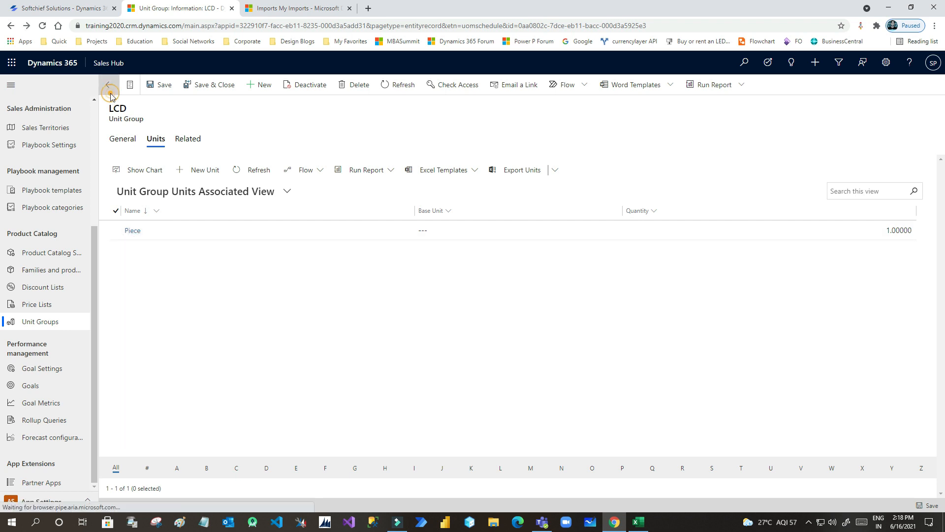
- Open the LED unit group and show its units, confirming LED Piece is listed
{"action": "left_click", "coordinate": [130, 349]}
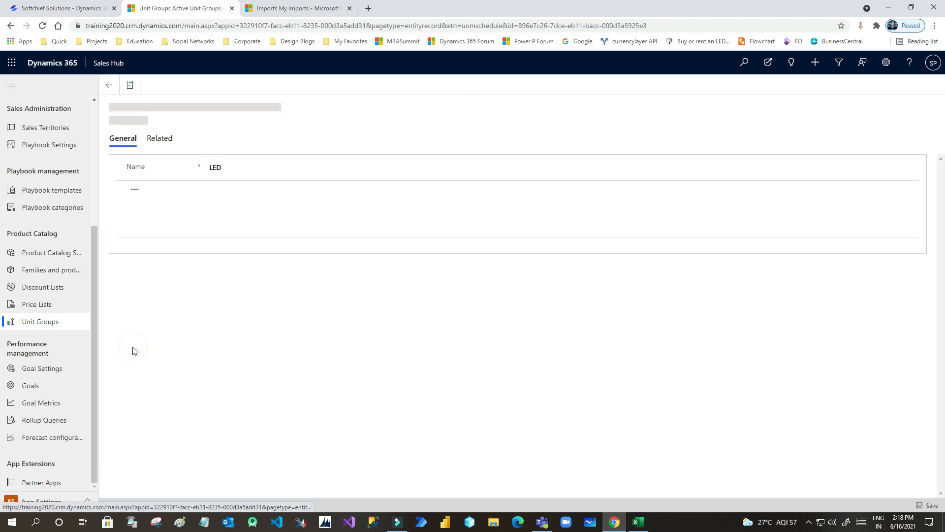
{"action": "left_click", "coordinate": [160, 148]}
{"action": "left_click", "coordinate": [181, 186]}
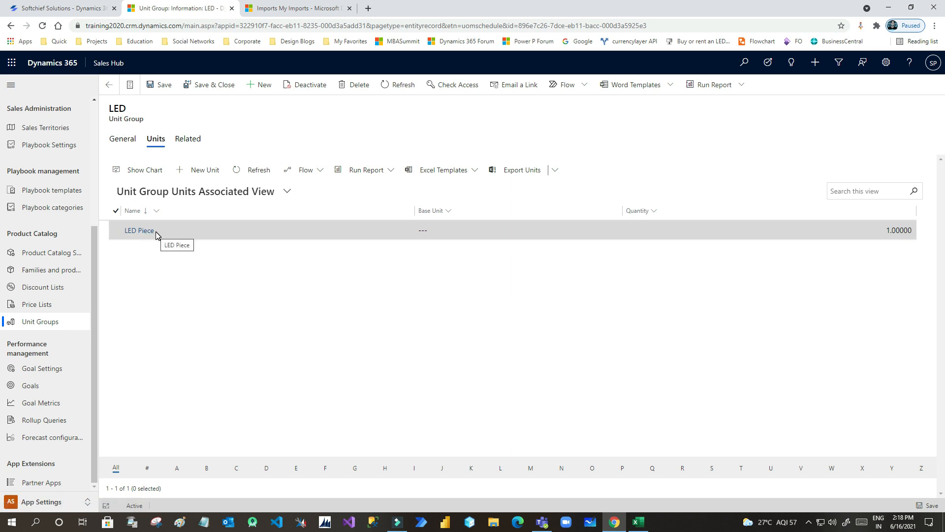
{"action": "double_click", "coordinate": [112, 107]}
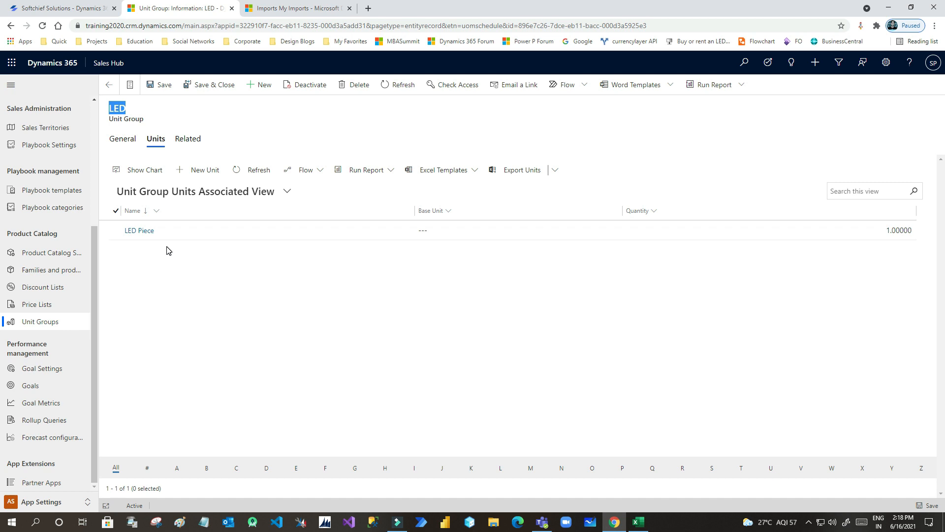
- Compare the earlier failed and latest successful Products.csv imports against the LED unit group record
{"action": "left_click", "coordinate": [285, 9]}
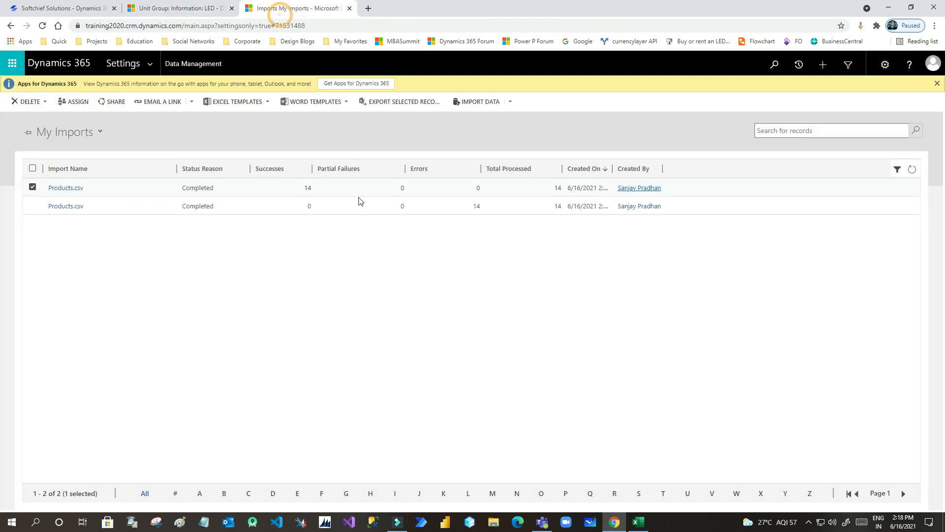
{"action": "left_click", "coordinate": [326, 207]}
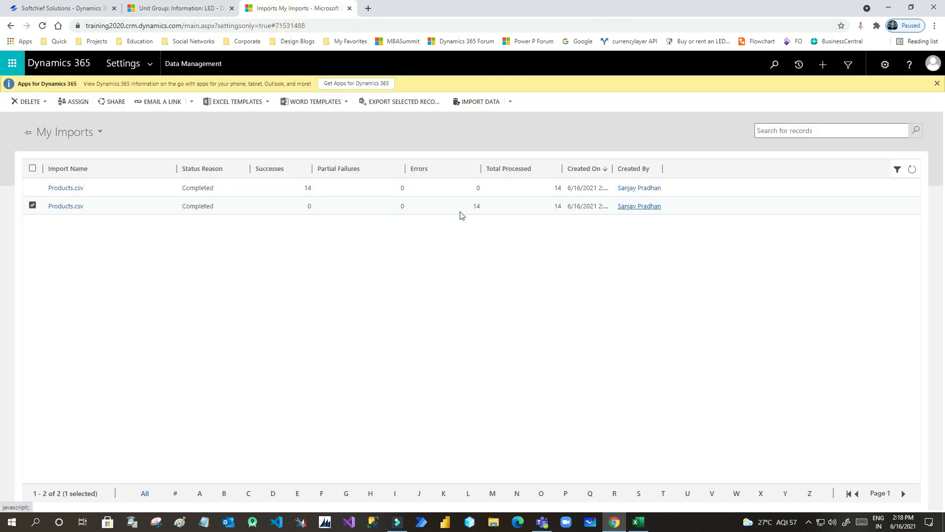
{"action": "left_click", "coordinate": [192, 10]}
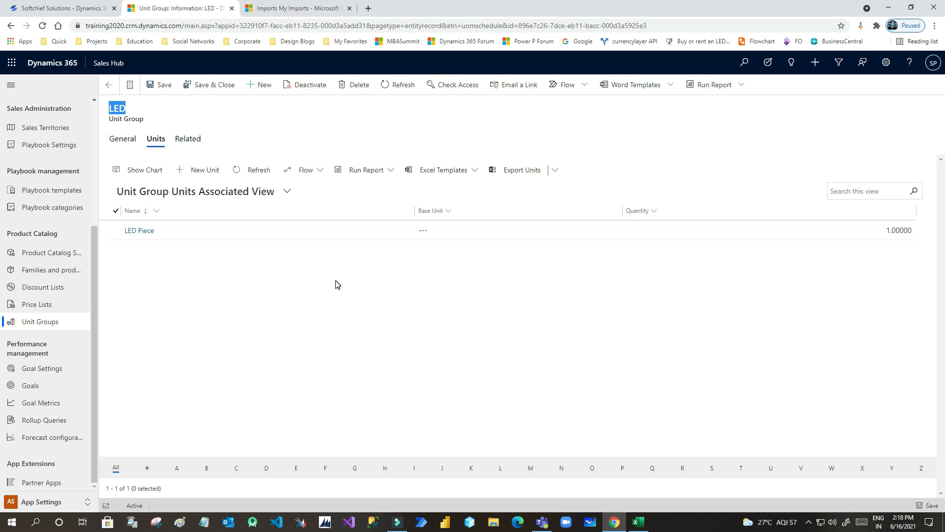
{"action": "left_click", "coordinate": [129, 146]}
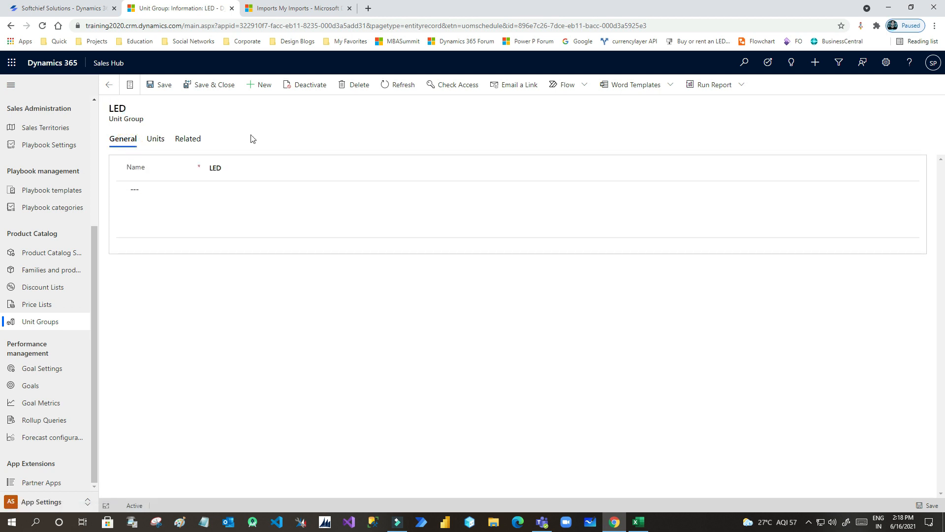
{"action": "left_click", "coordinate": [288, 9]}
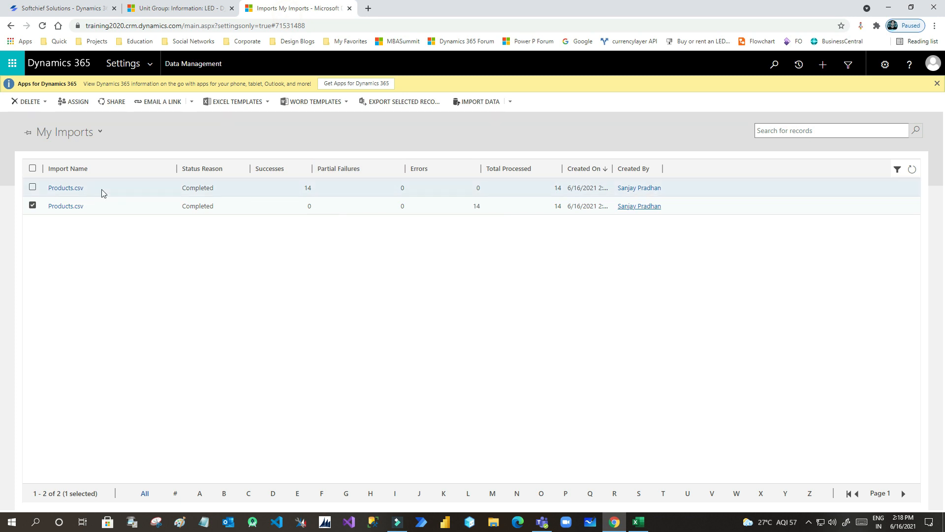
{"action": "left_click", "coordinate": [36, 188]}
{"action": "left_click", "coordinate": [32, 203]}
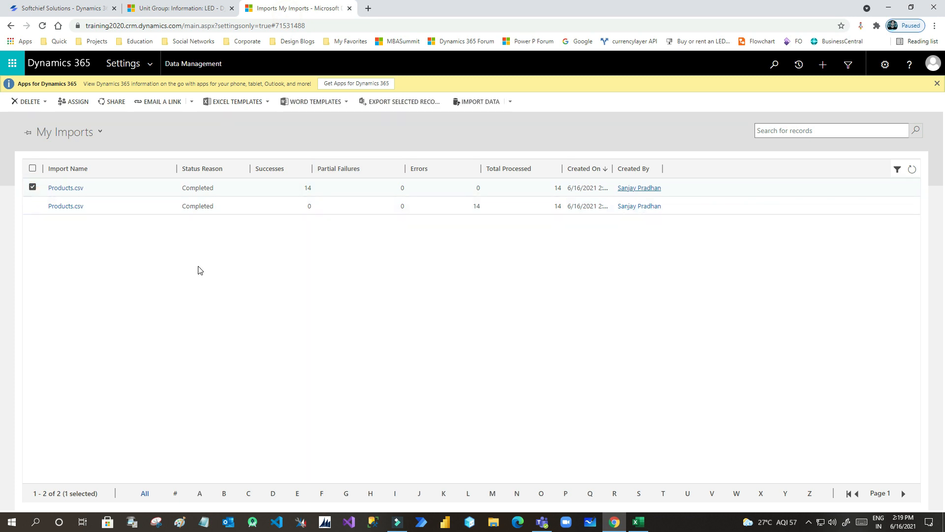
{"action": "left_click", "coordinate": [182, 10]}
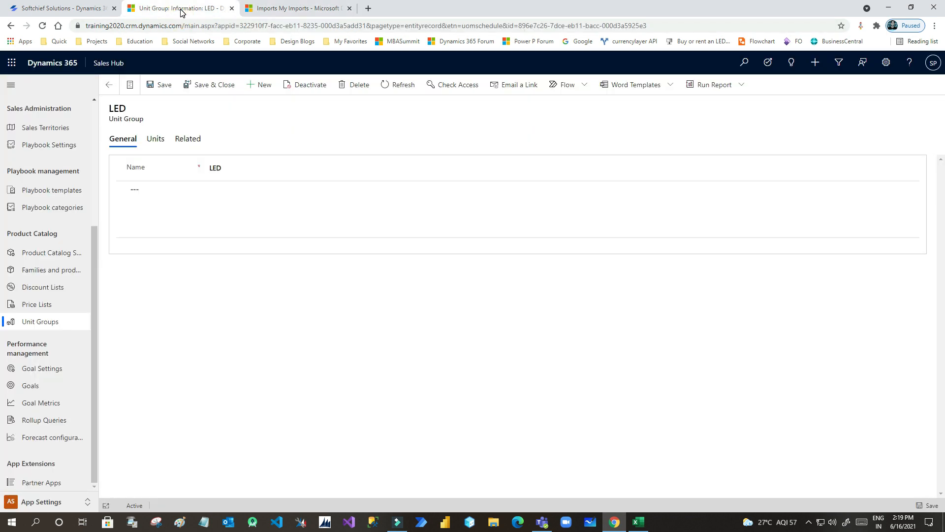
{"action": "left_click", "coordinate": [271, 9]}
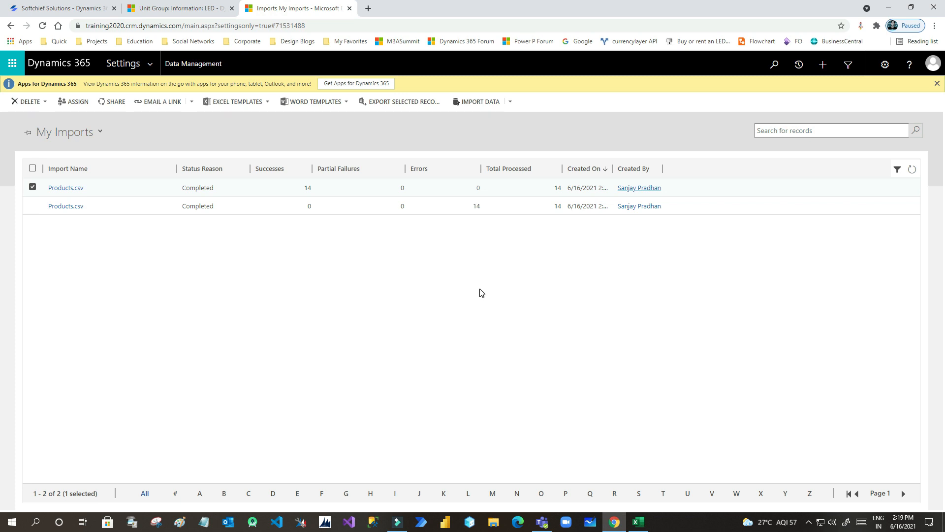